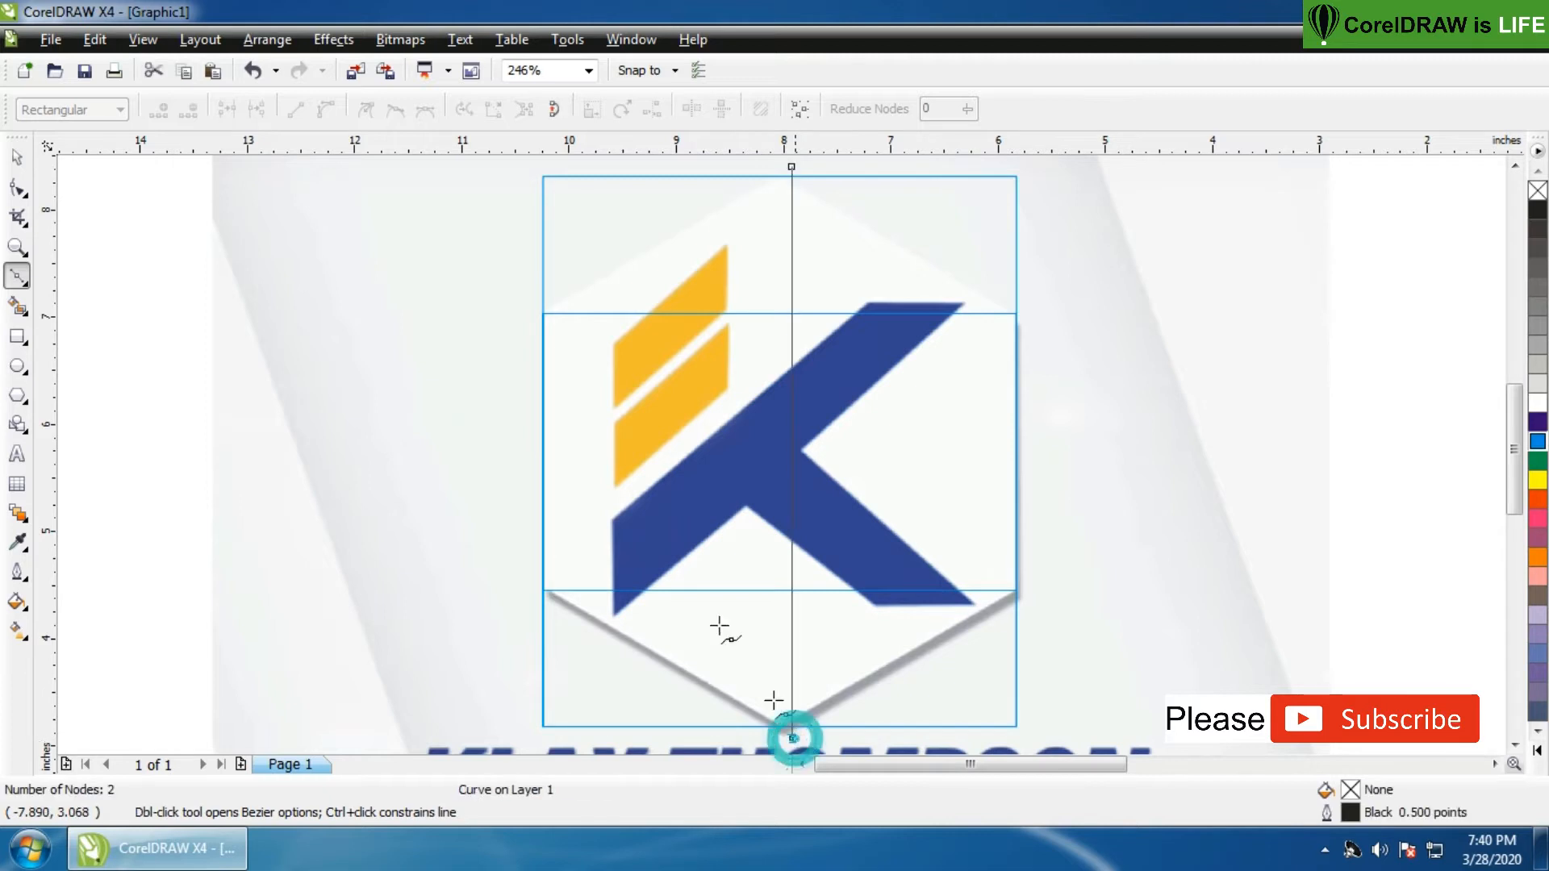
Give the vertical line a cyan outline and centre it horizontally on the outer rectangle
{"action": "left_click", "coordinate": [16, 157]}
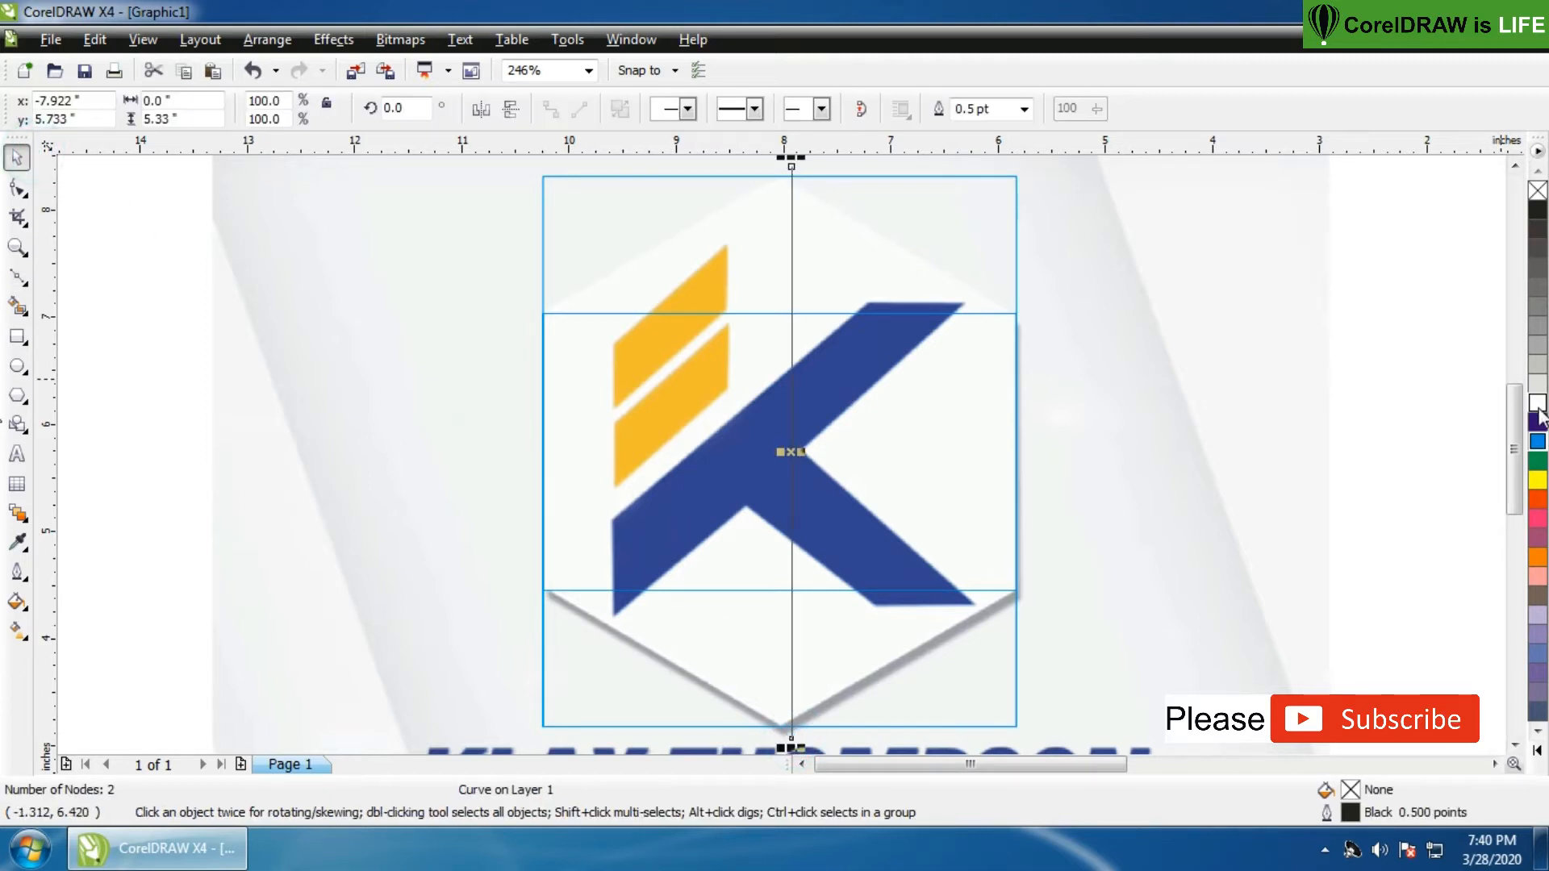
{"action": "right_click", "coordinate": [1538, 442]}
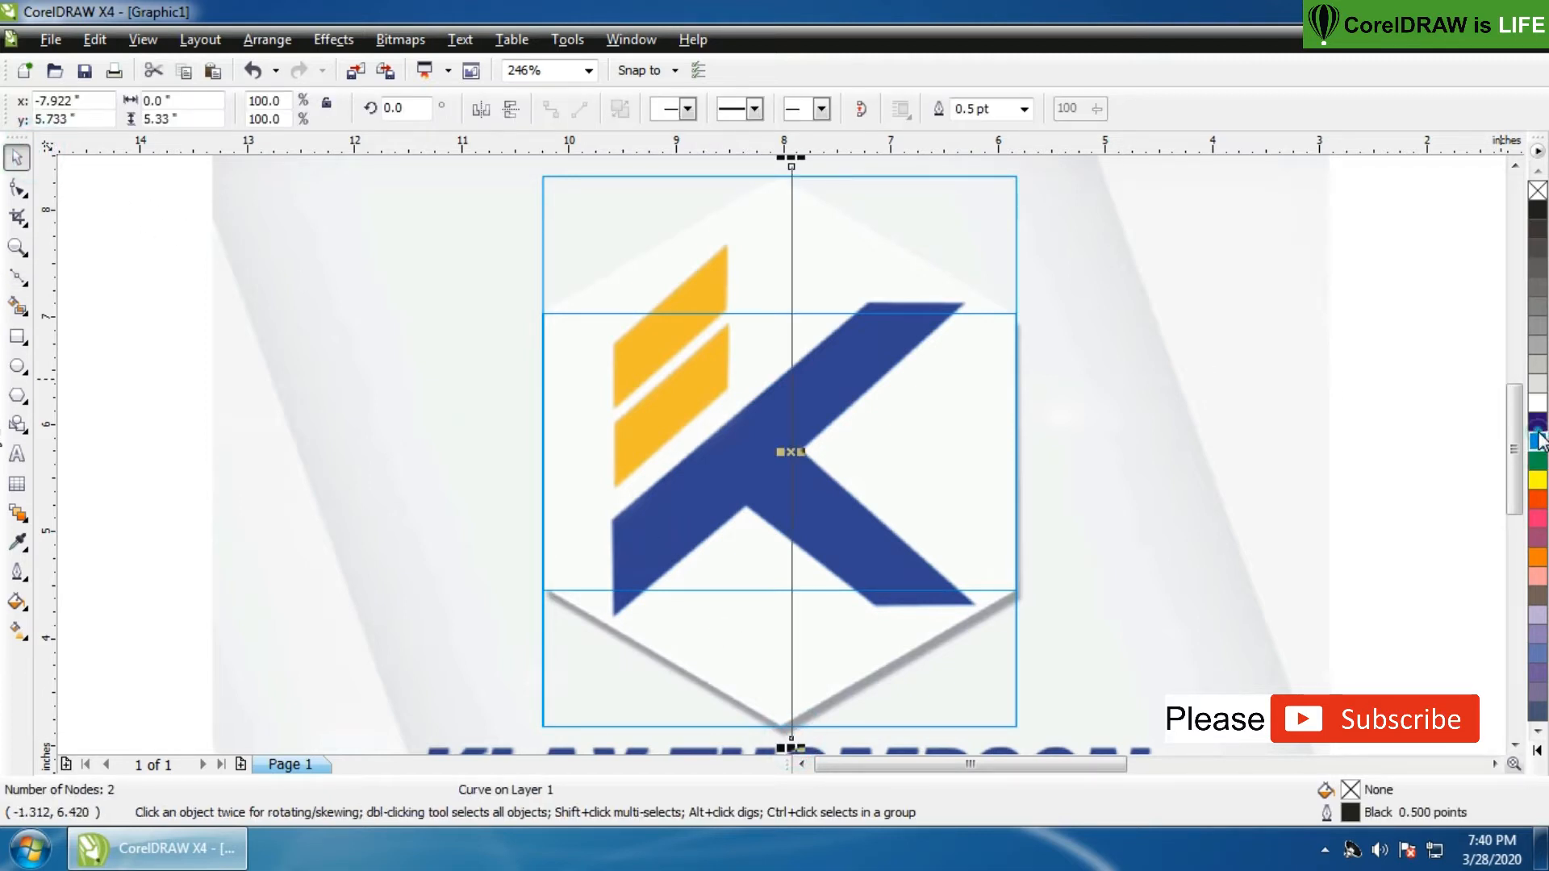
{"action": "left_click", "coordinate": [566, 246], "text": "shift"}
{"action": "key", "text": "c"}
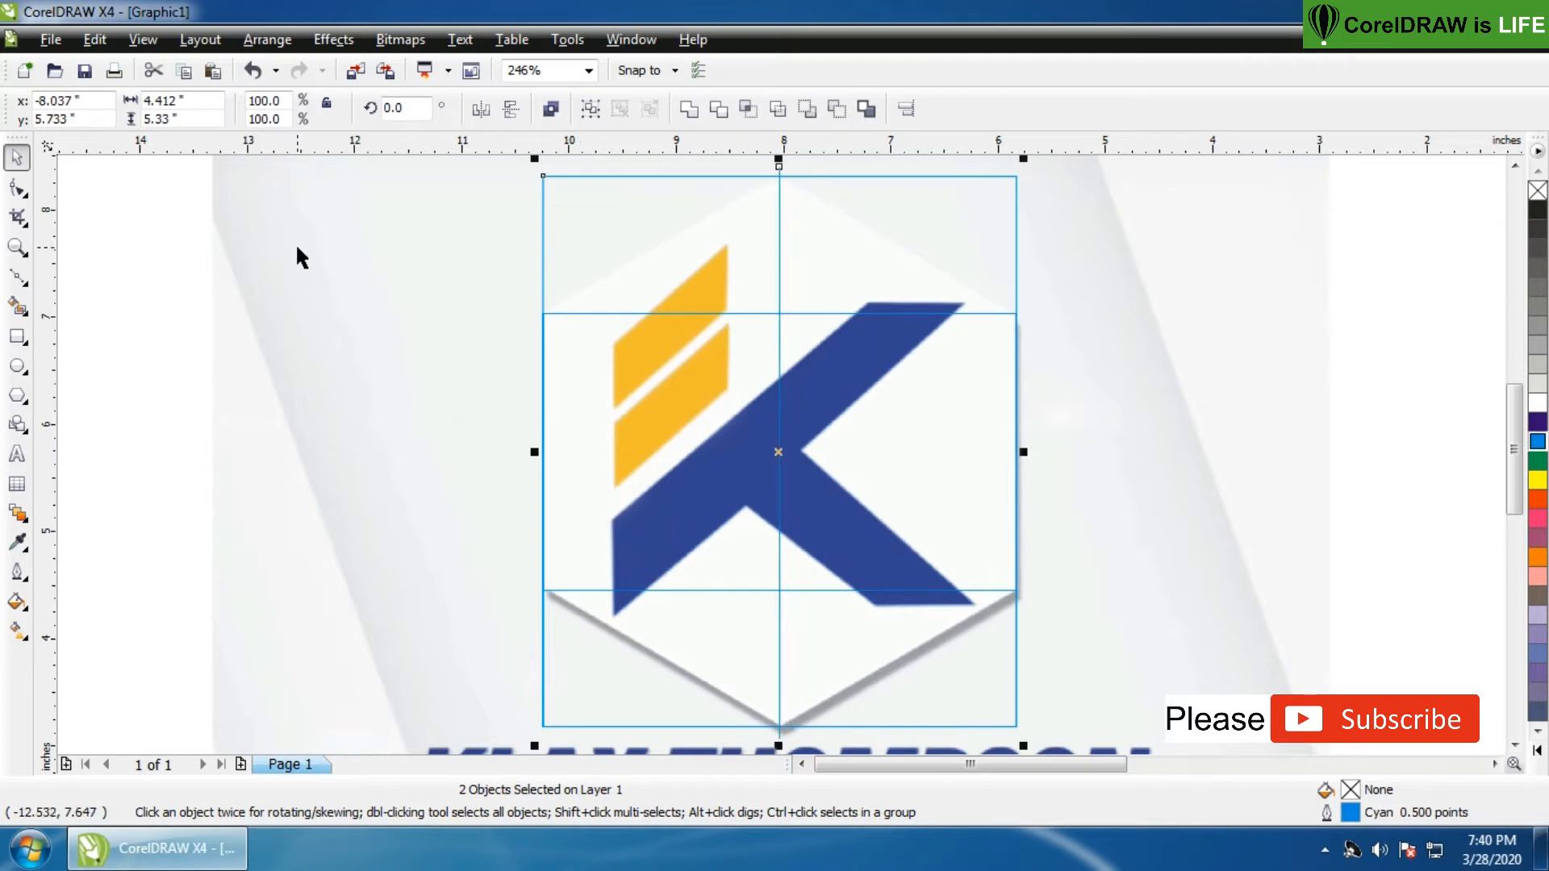
{"action": "left_click", "coordinate": [295, 243]}
Turn on Snap to Objects and draw the hexagon's upper-left edge to the outer rectangle's top centre with a cyan outline
{"action": "left_click", "coordinate": [143, 39]}
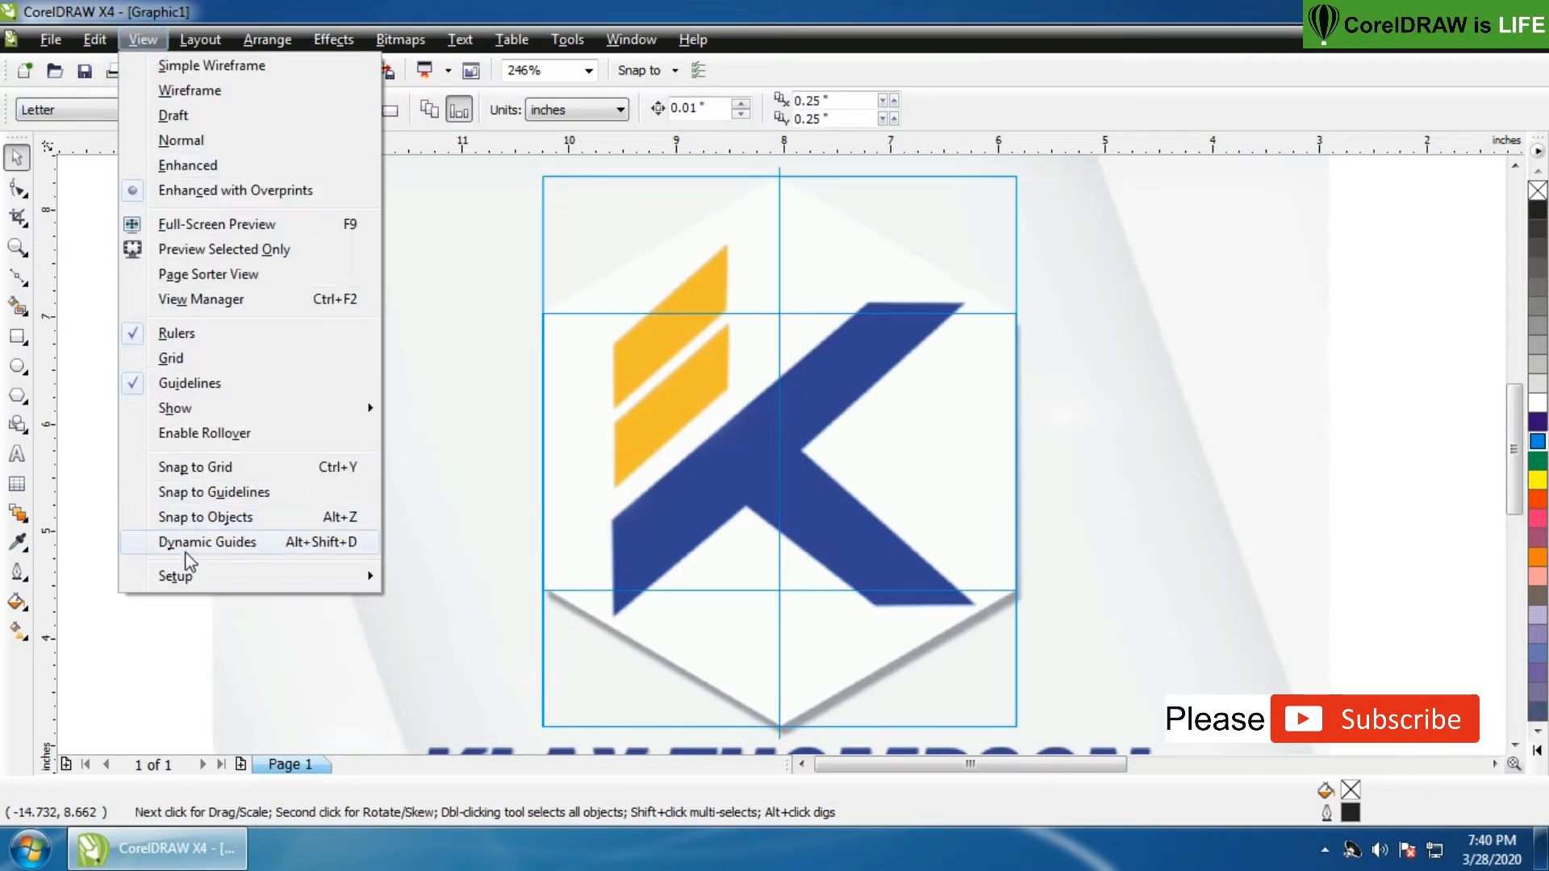
{"action": "left_click", "coordinate": [202, 517]}
{"action": "left_click", "coordinate": [21, 278]}
{"action": "left_click", "coordinate": [26, 283]}
{"action": "left_click", "coordinate": [544, 313]}
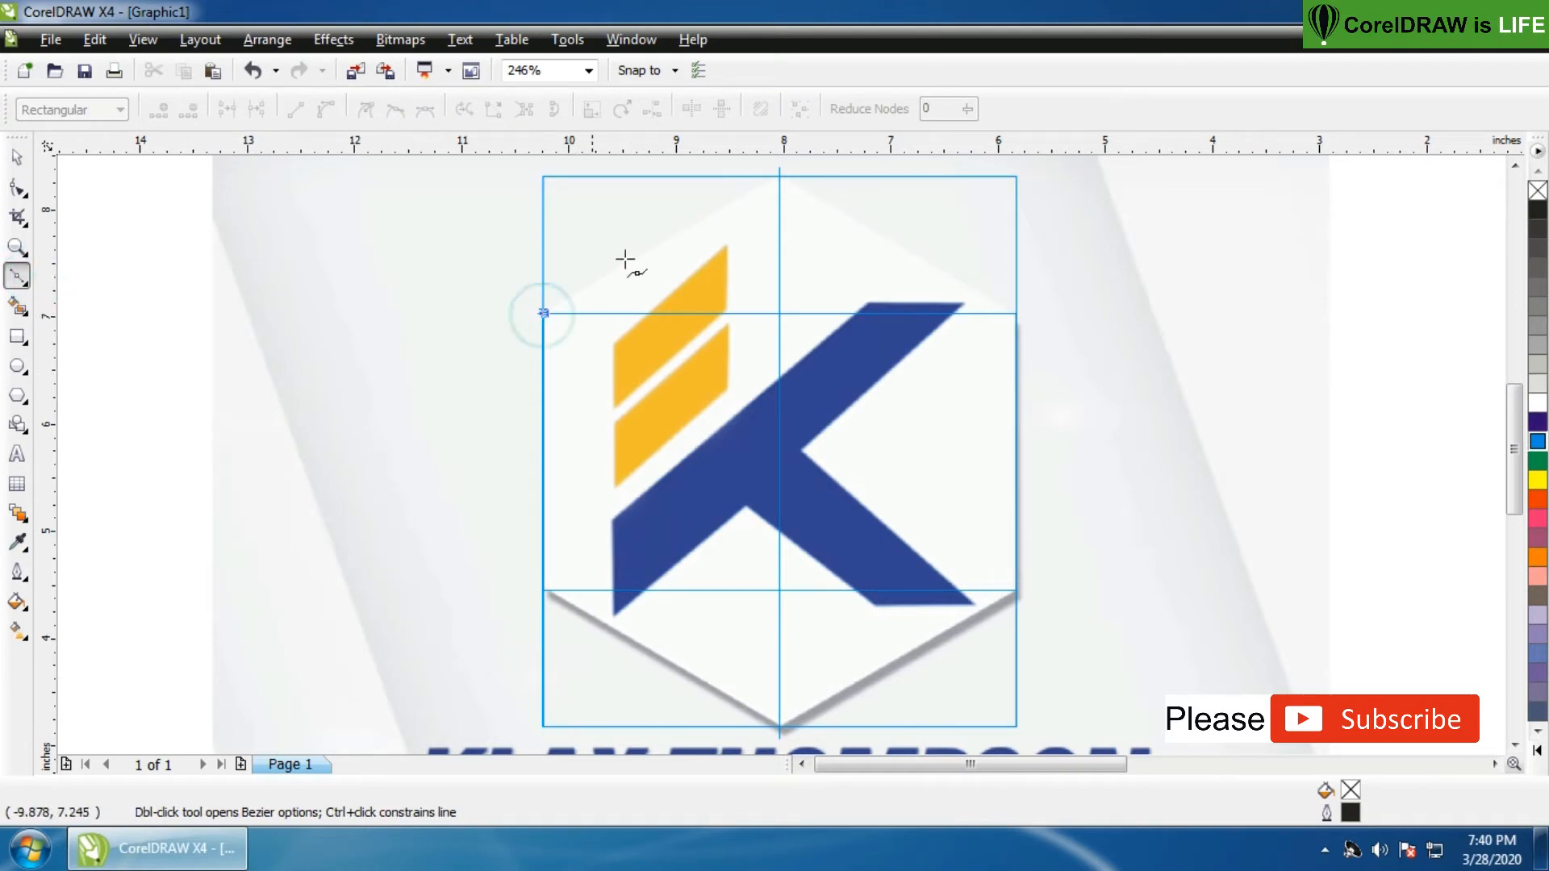
{"action": "left_click", "coordinate": [779, 176]}
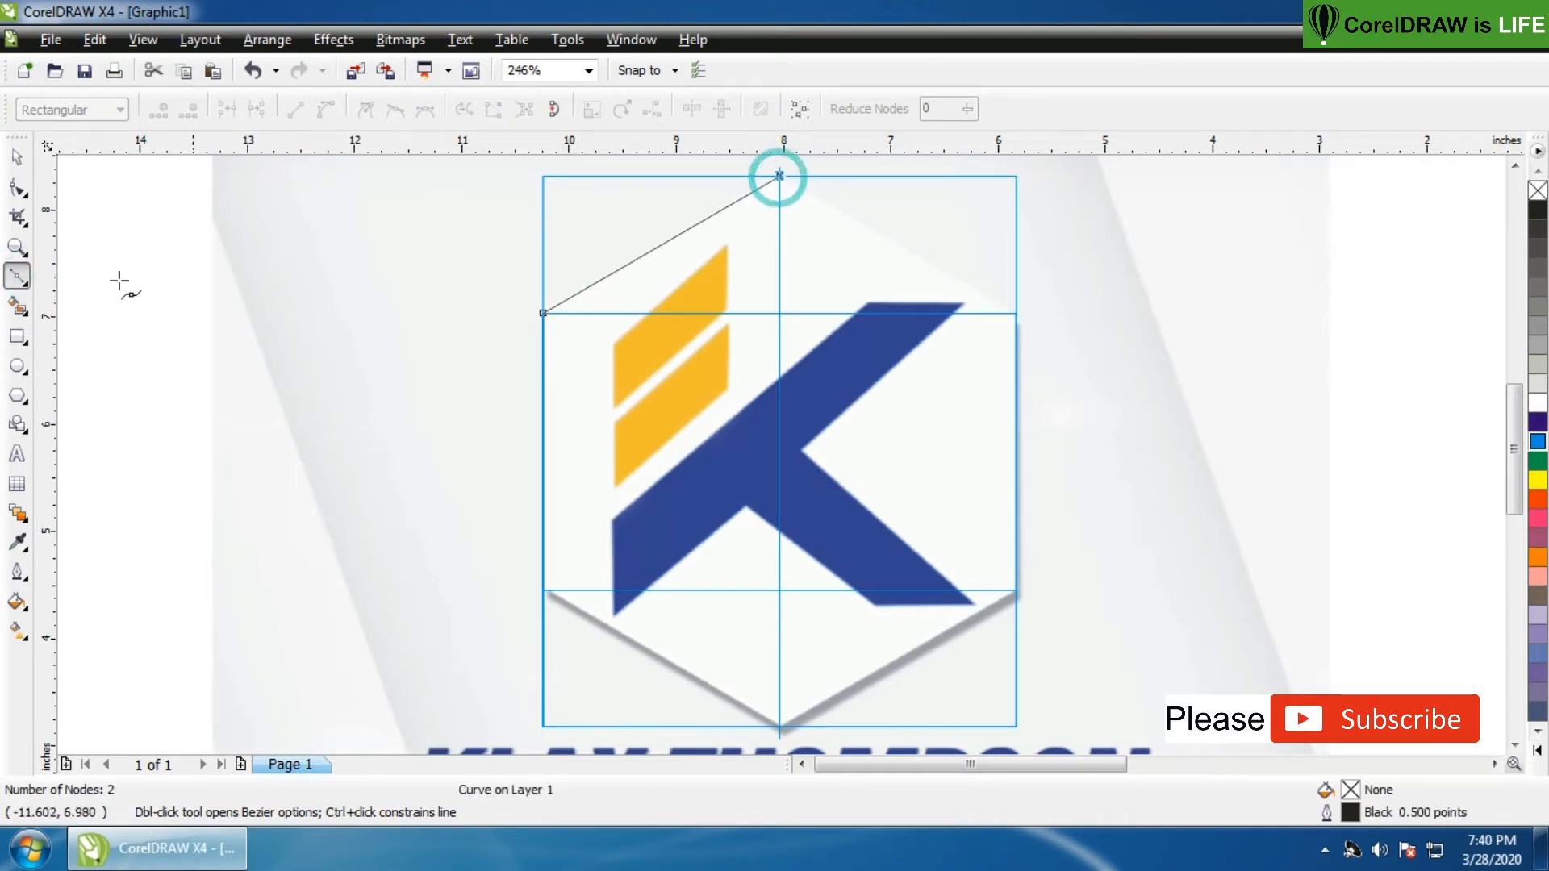
{"action": "left_click", "coordinate": [19, 160]}
{"action": "right_click", "coordinate": [1537, 445]}
{"action": "left_click", "coordinate": [425, 426]}
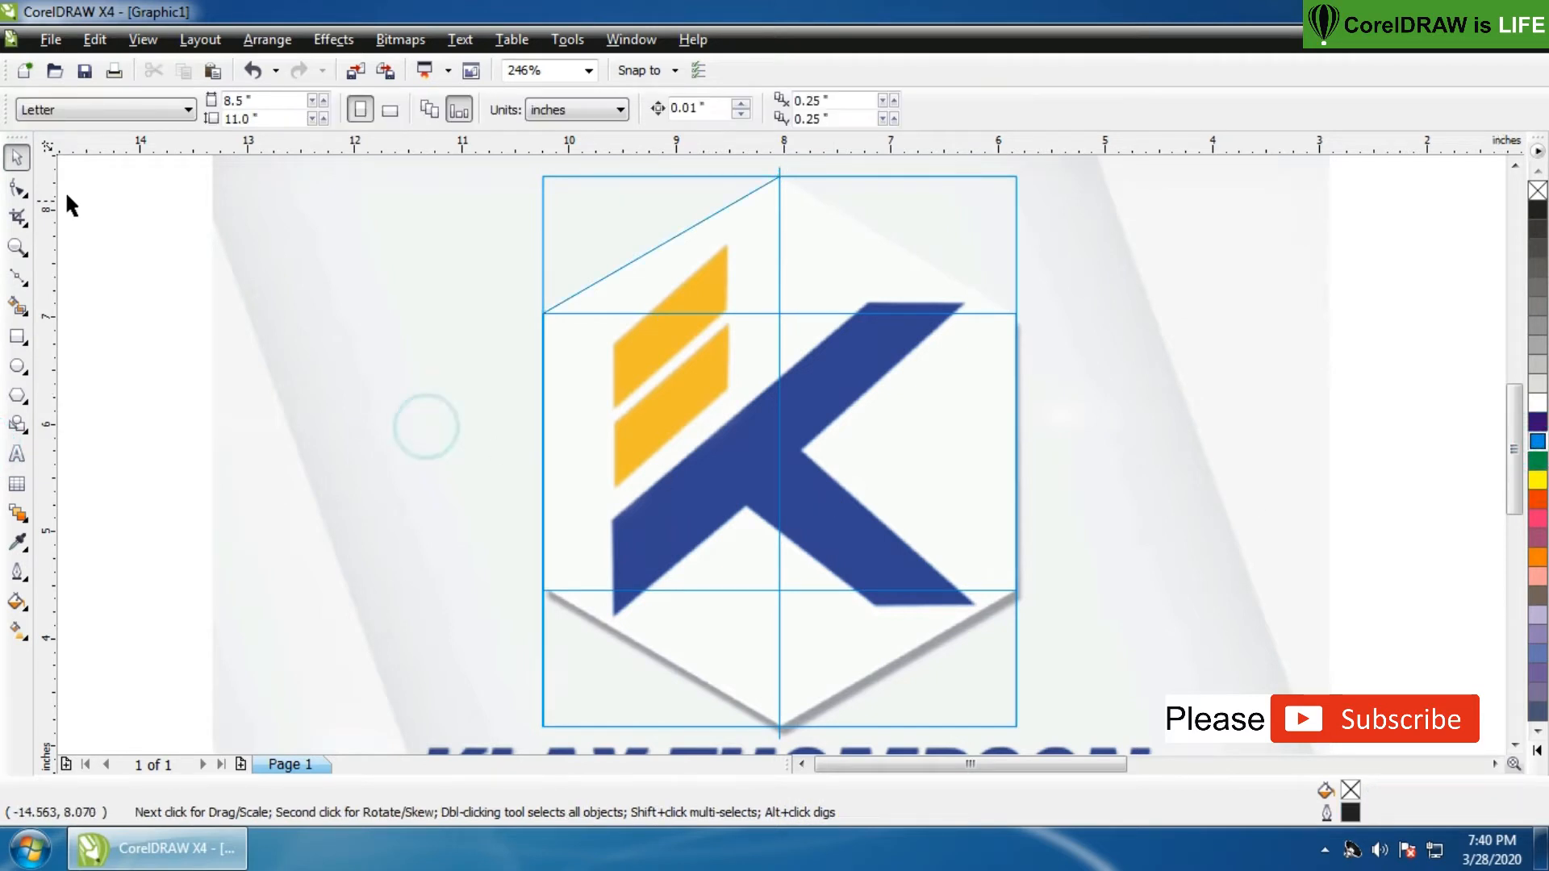
Draw the hexagon's lower-left edge to the outer rectangle's bottom centre with a cyan outline, and turn off Snap to Objects
{"action": "left_click", "coordinate": [17, 273]}
{"action": "left_click", "coordinate": [542, 590]}
{"action": "left_click", "coordinate": [779, 726]}
{"action": "right_click", "coordinate": [1538, 442]}
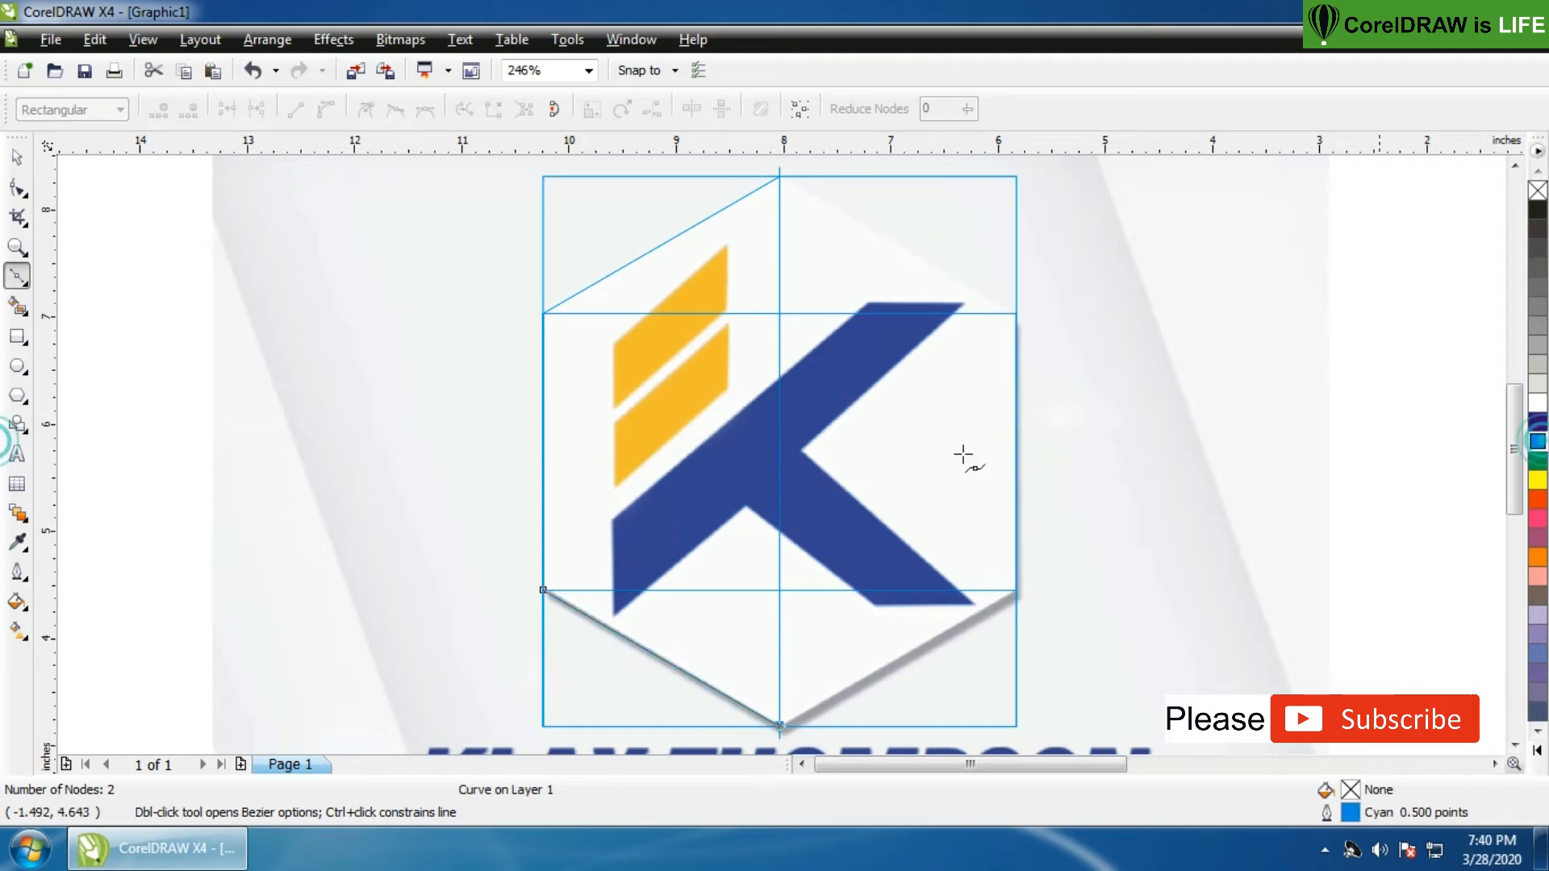
{"action": "left_click", "coordinate": [17, 159]}
{"action": "left_click", "coordinate": [146, 195]}
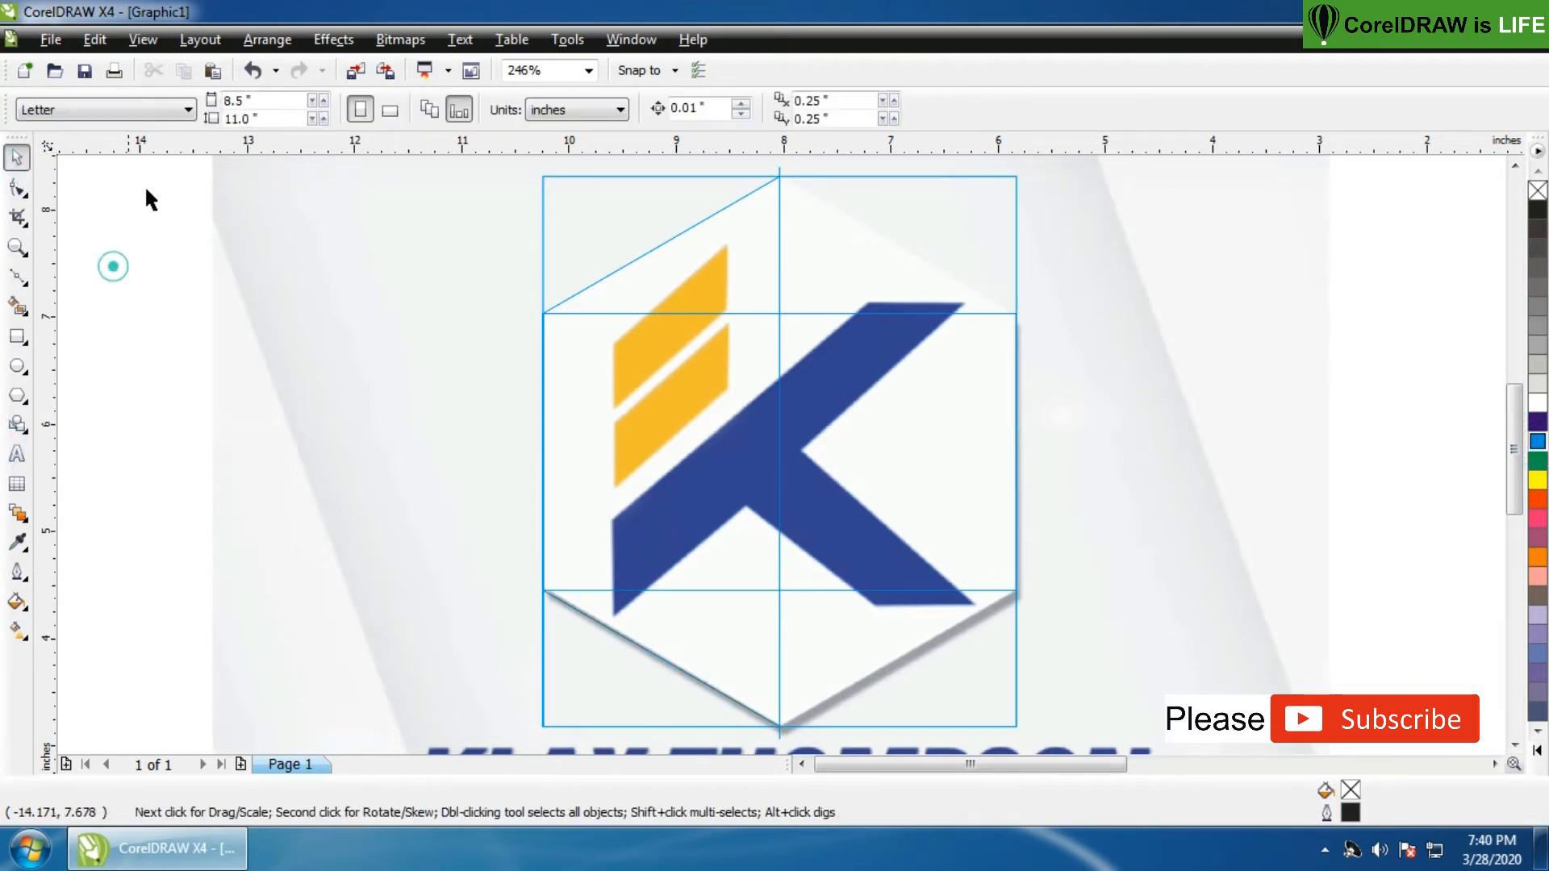
{"action": "left_click", "coordinate": [143, 40]}
{"action": "left_click", "coordinate": [205, 518]}
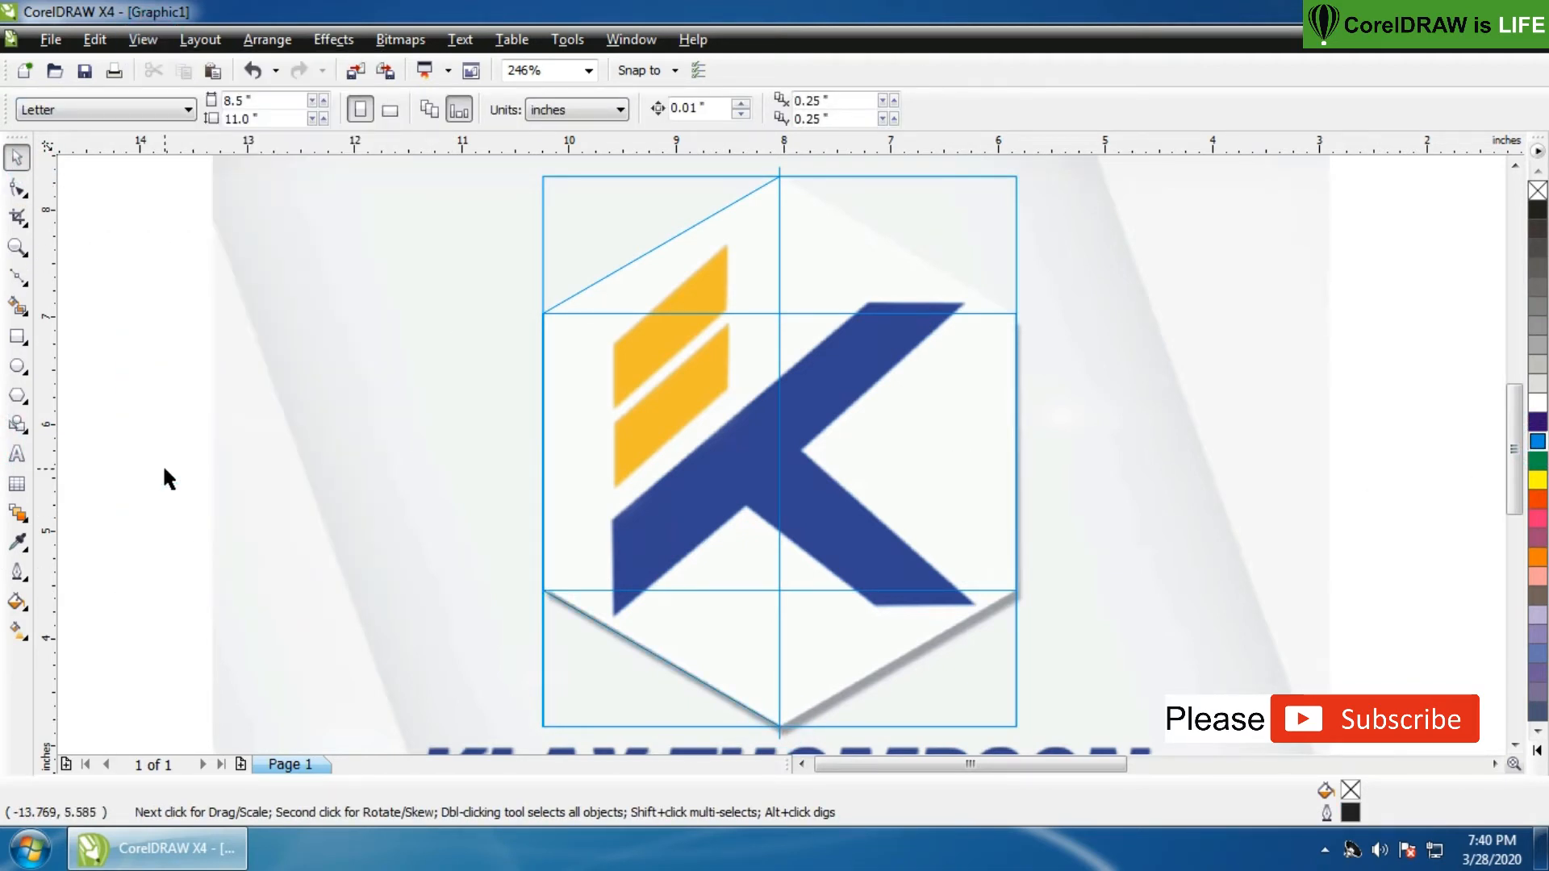
Smart-fill the upper, middle and lower regions of the hexagon's left half in orange
{"action": "left_click", "coordinate": [16, 307]}
{"action": "left_click", "coordinate": [728, 279]}
{"action": "left_click", "coordinate": [708, 407]}
{"action": "left_click", "coordinate": [715, 629]}
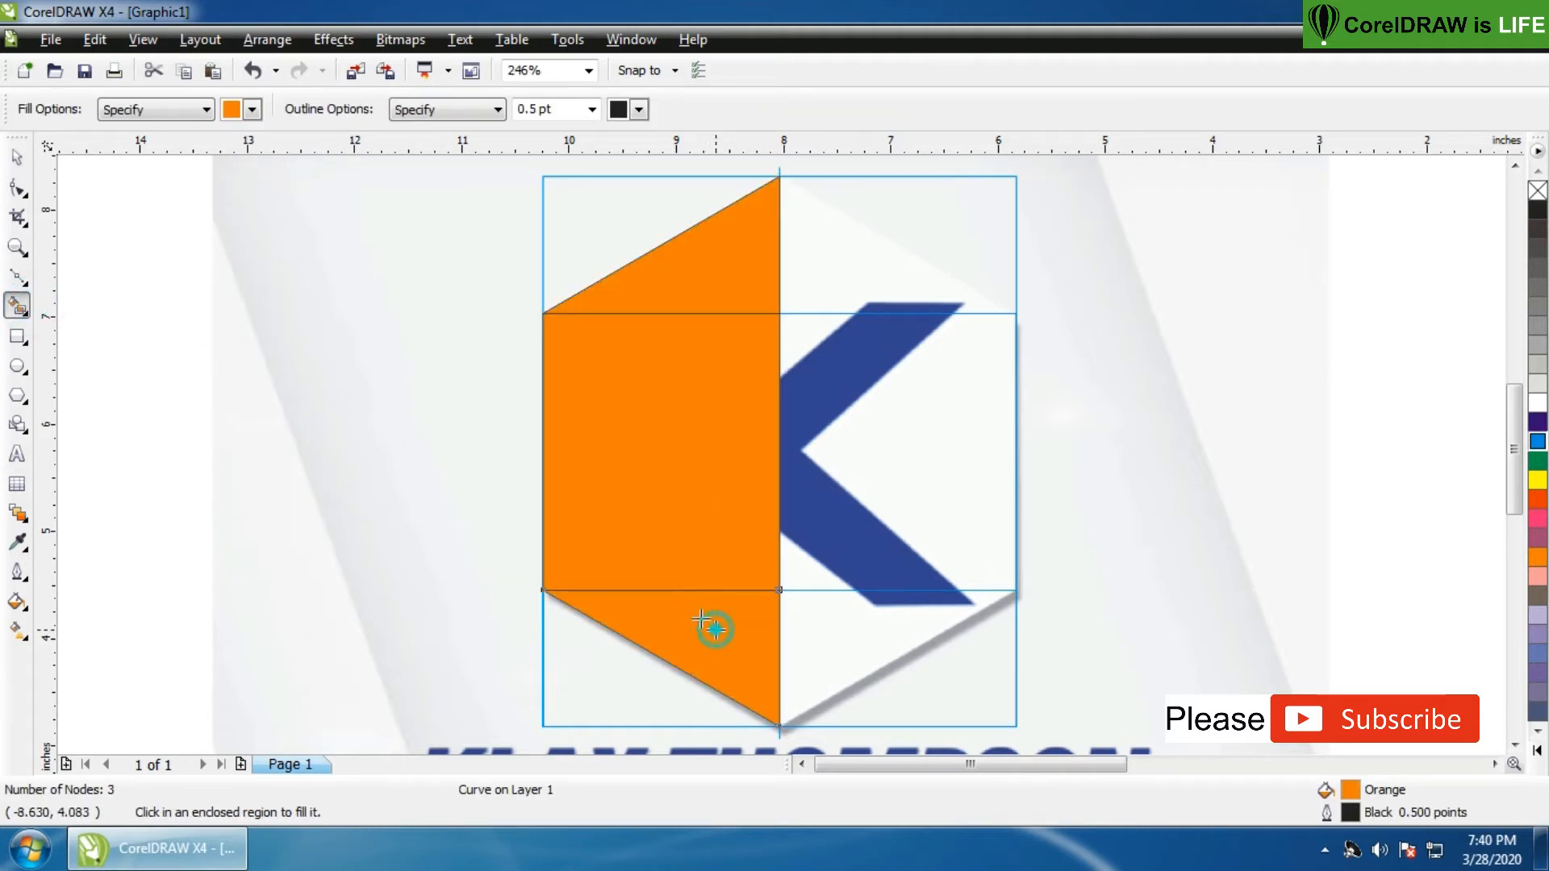
Weld the three orange regions into a single left half of the hexagon
{"action": "left_click", "coordinate": [17, 157]}
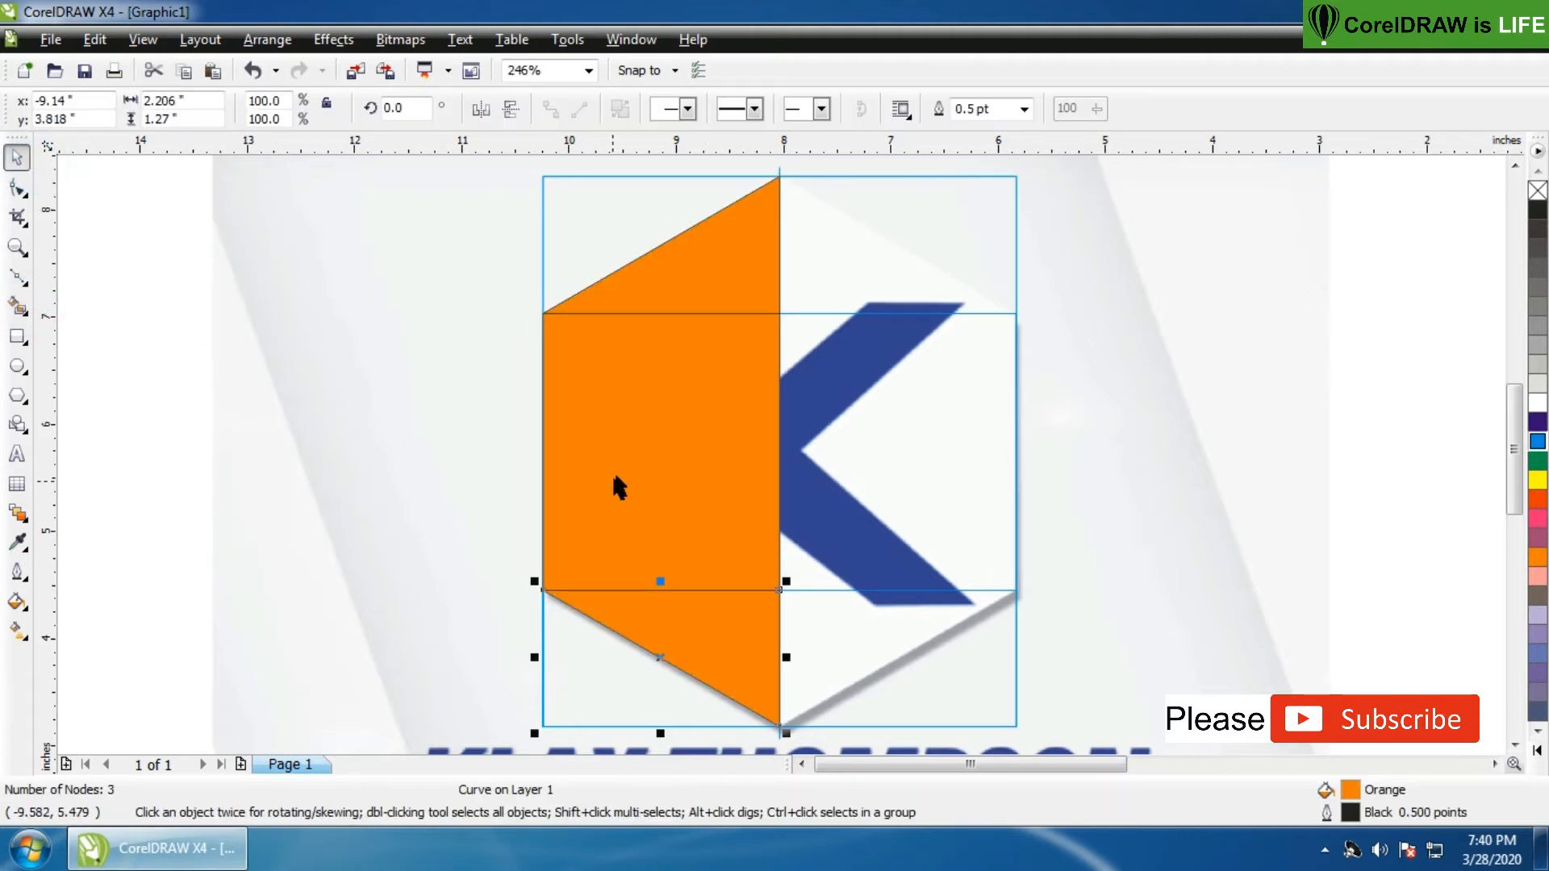
{"action": "left_click", "coordinate": [657, 294], "text": "shift"}
{"action": "left_click", "coordinate": [686, 407], "text": "shift"}
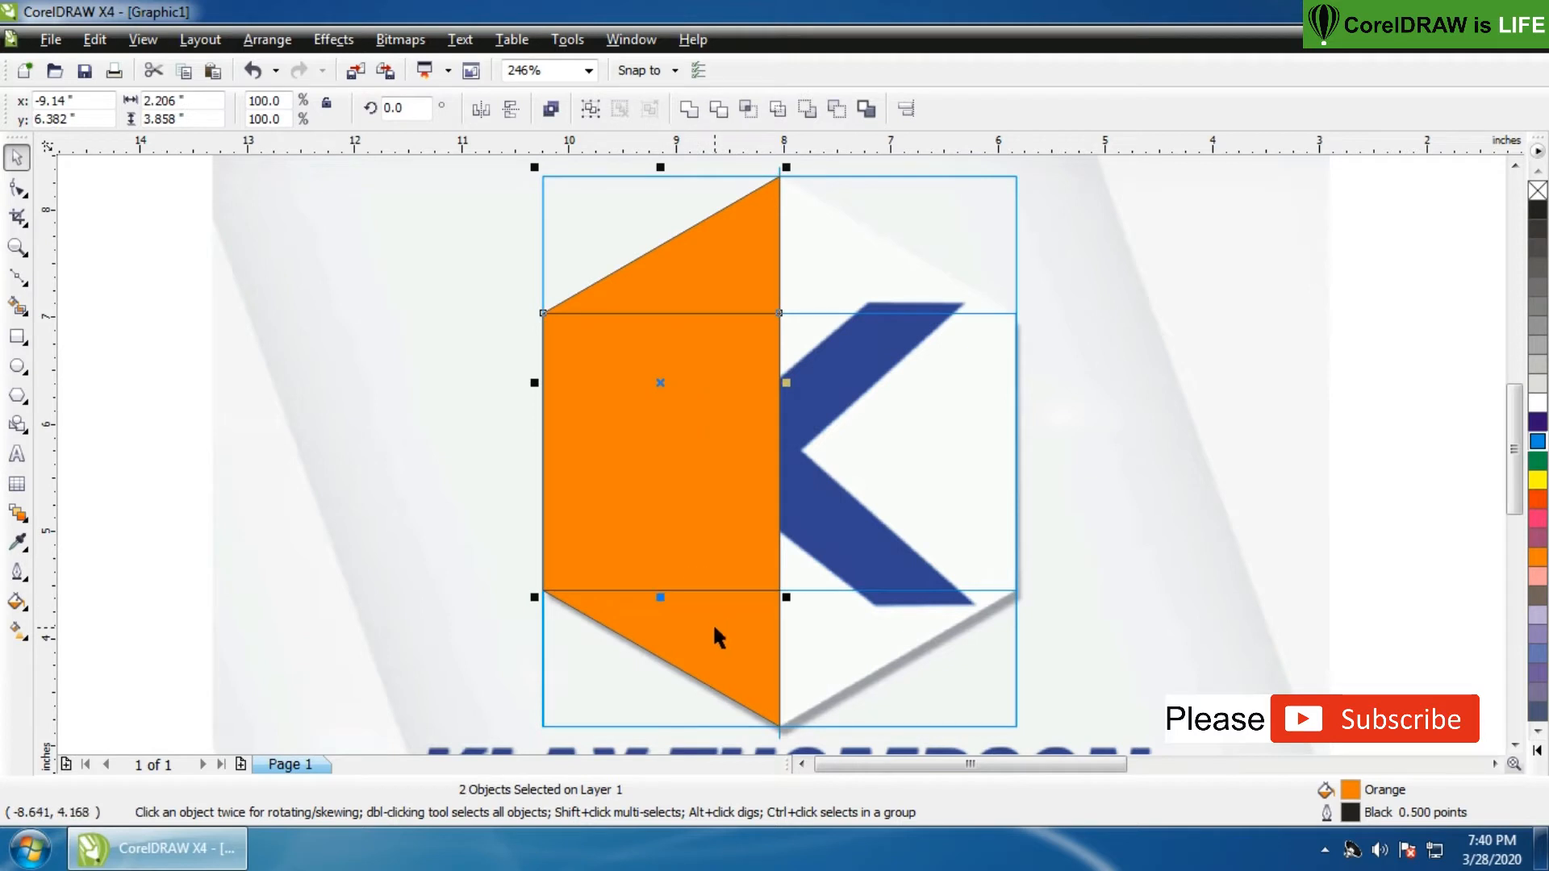
{"action": "left_click", "coordinate": [697, 116]}
{"action": "left_click", "coordinate": [432, 310]}
Delete the construction rectangles and the vertical centre line around the orange half
{"action": "left_click", "coordinate": [581, 227]}
{"action": "key", "text": "Delete"}
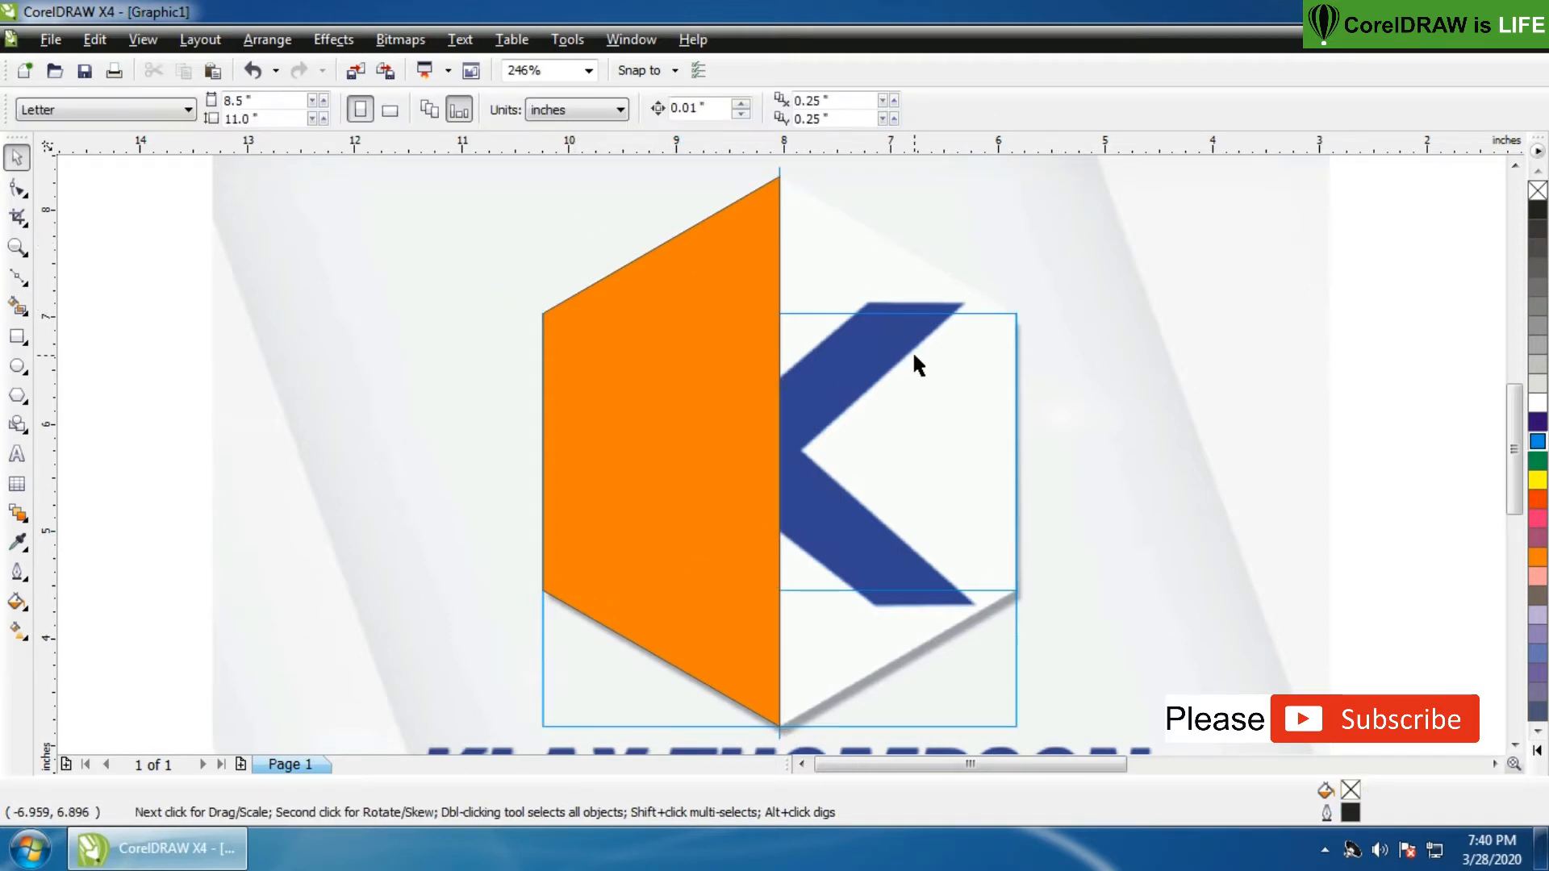
{"action": "left_click", "coordinate": [933, 473]}
{"action": "key", "text": "Delete"}
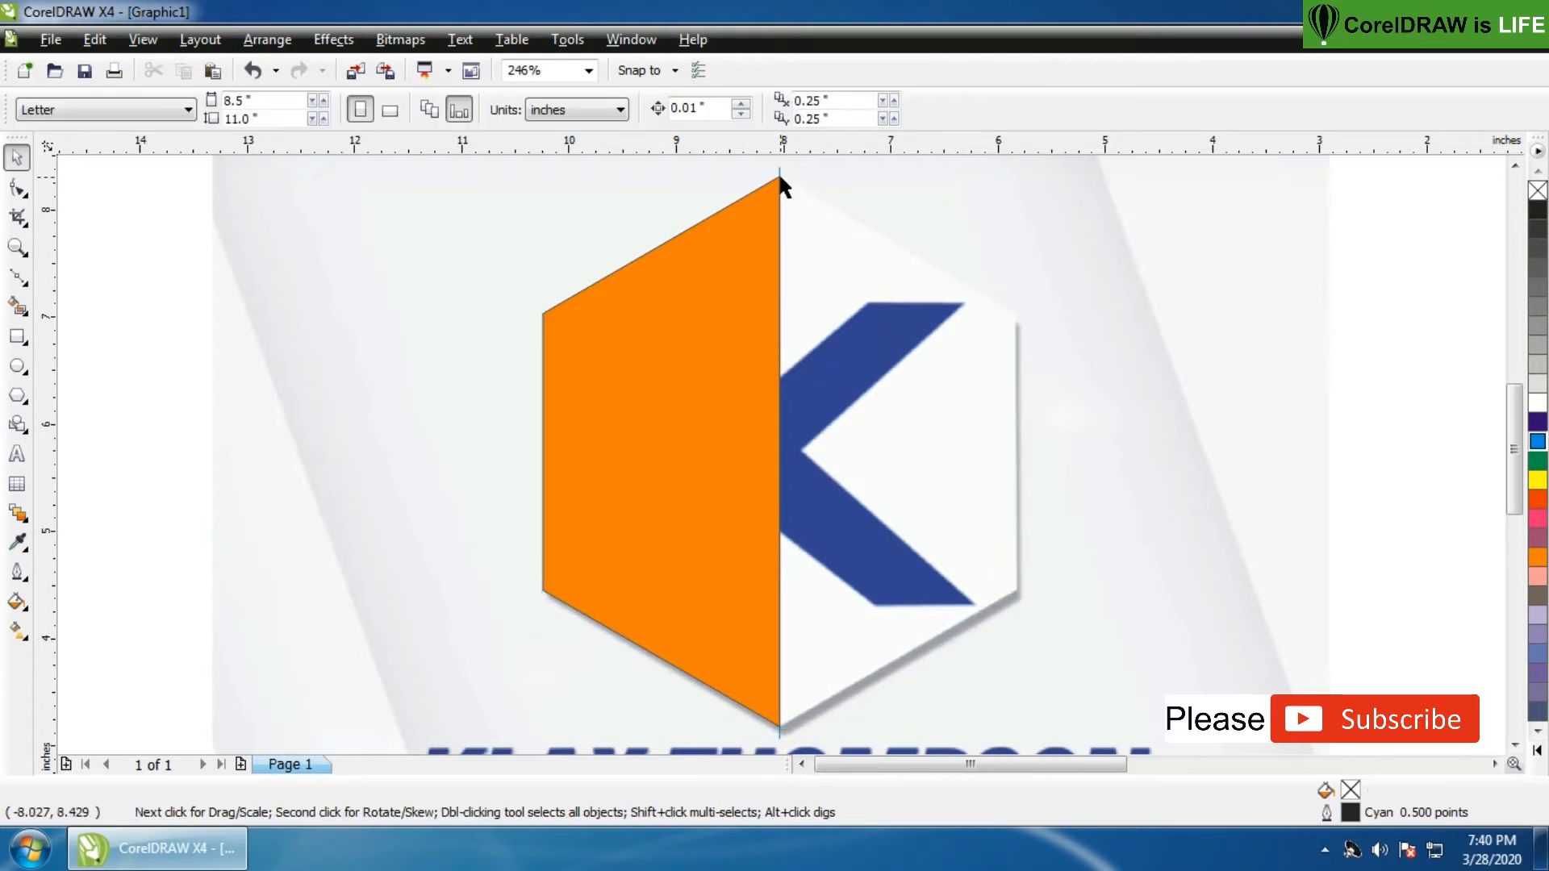
{"action": "left_click", "coordinate": [780, 168]}
{"action": "key", "text": "Delete"}
Mirror a copy of the orange half to the right and weld both into one hexagon with a cyan outline and no fill
{"action": "left_click", "coordinate": [720, 365]}
{"action": "left_click_drag", "start_coordinate": [536, 455], "coordinate": [868, 464]}
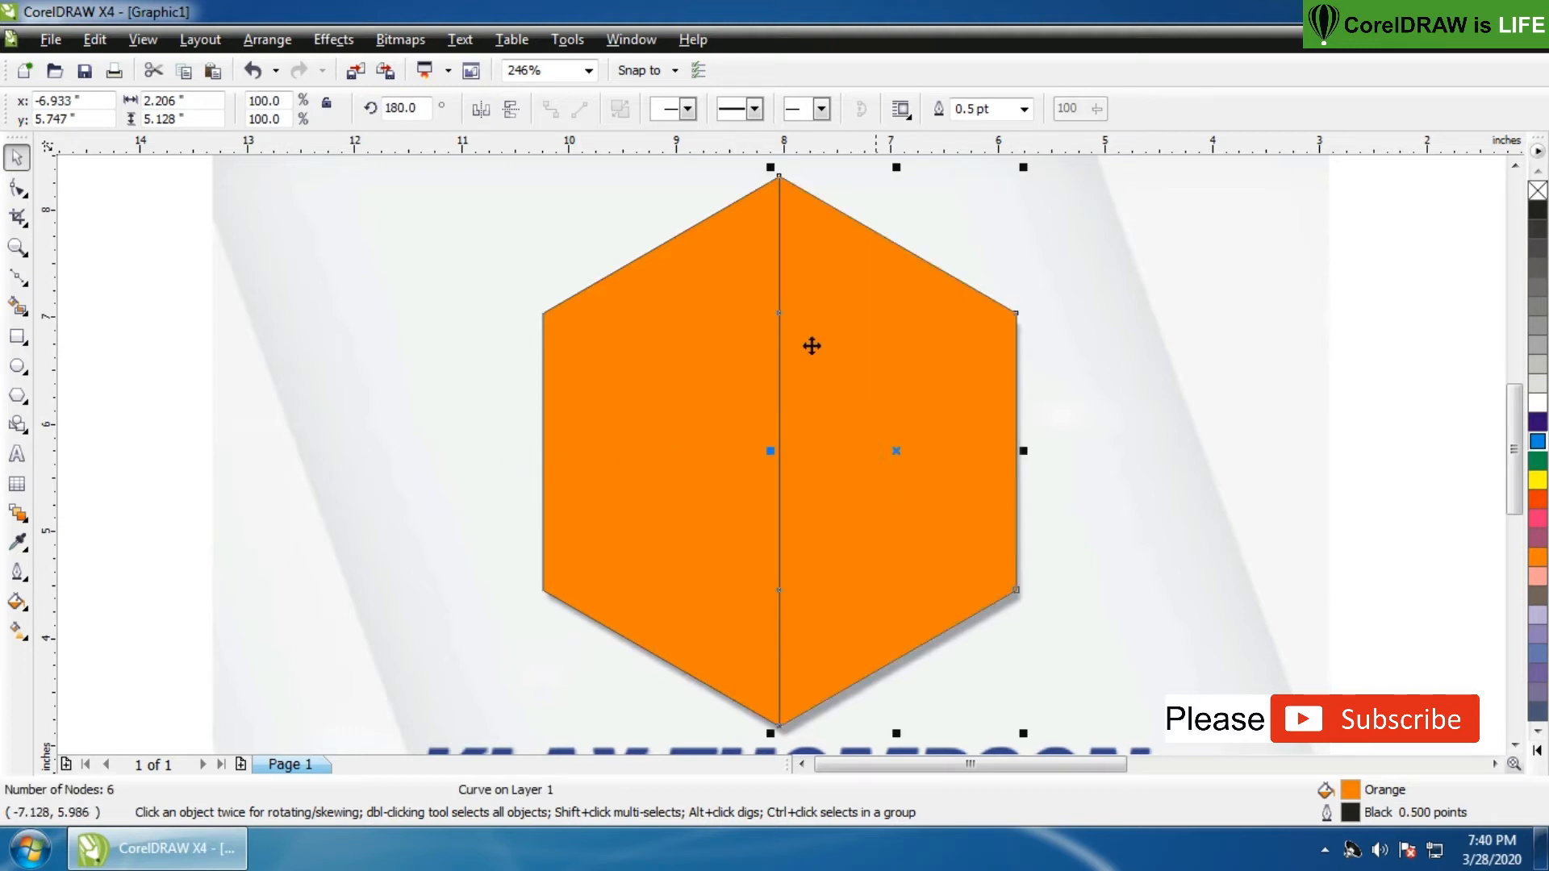
{"action": "left_click", "coordinate": [704, 329], "text": "shift"}
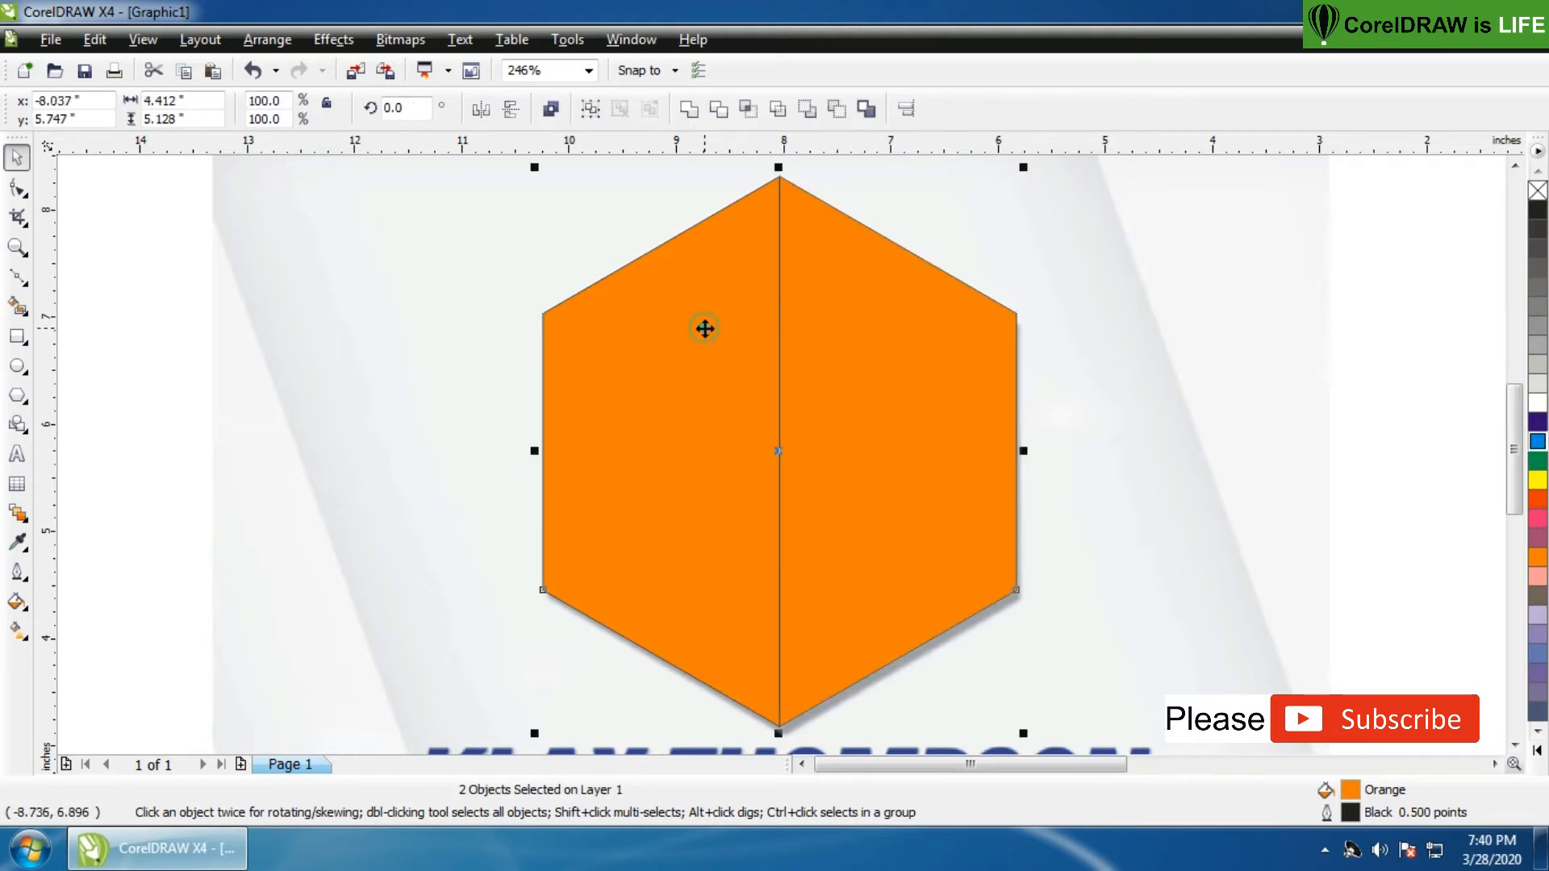
{"action": "left_click", "coordinate": [688, 111]}
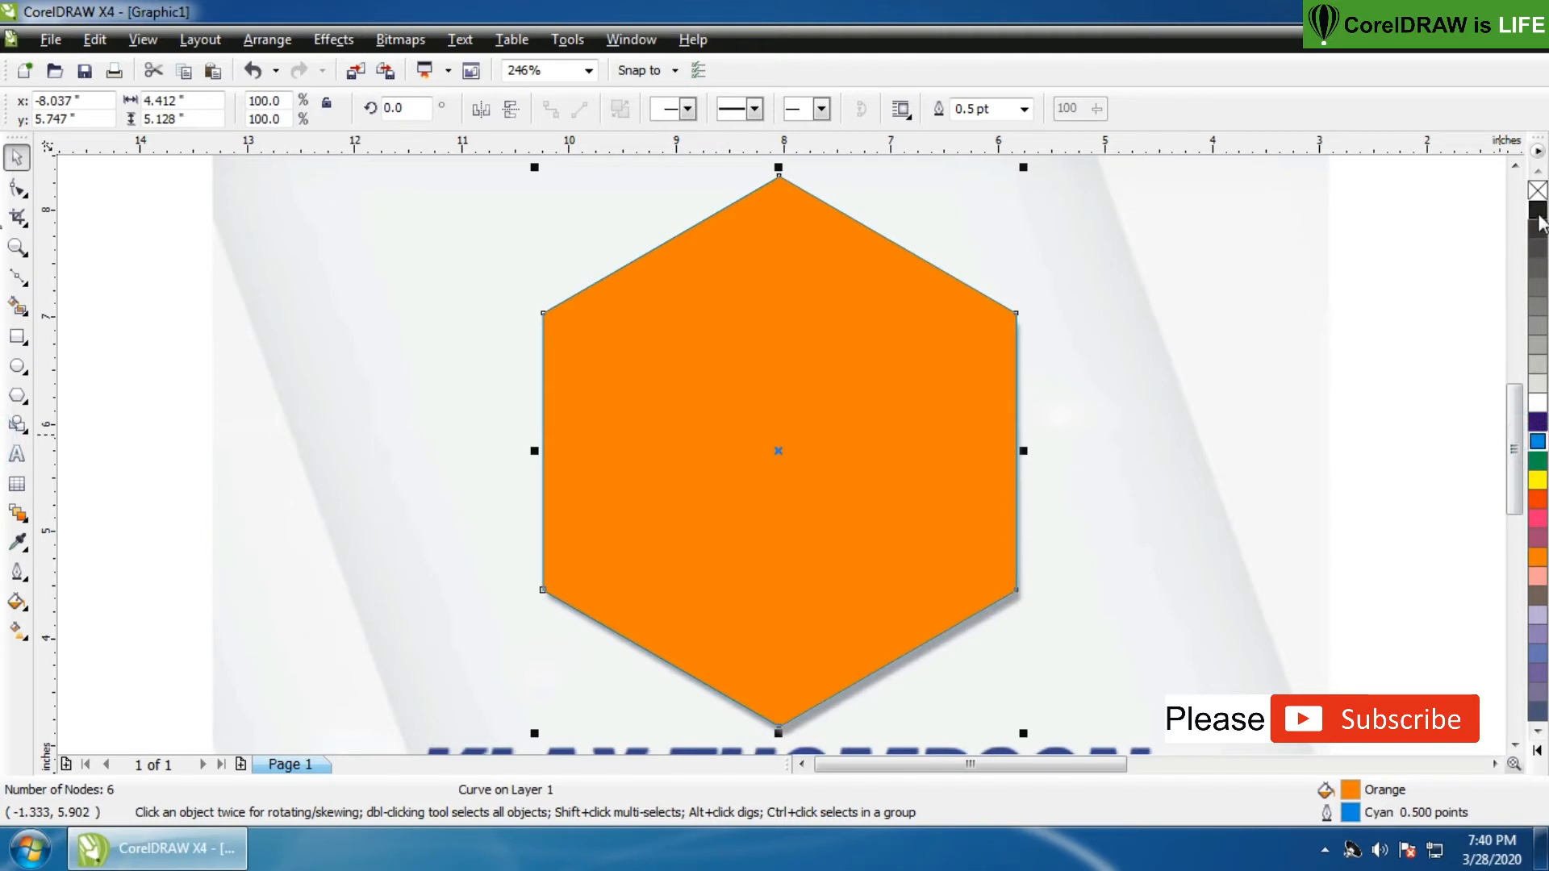
{"action": "left_click", "coordinate": [1538, 190]}
{"action": "left_click", "coordinate": [1371, 328]}
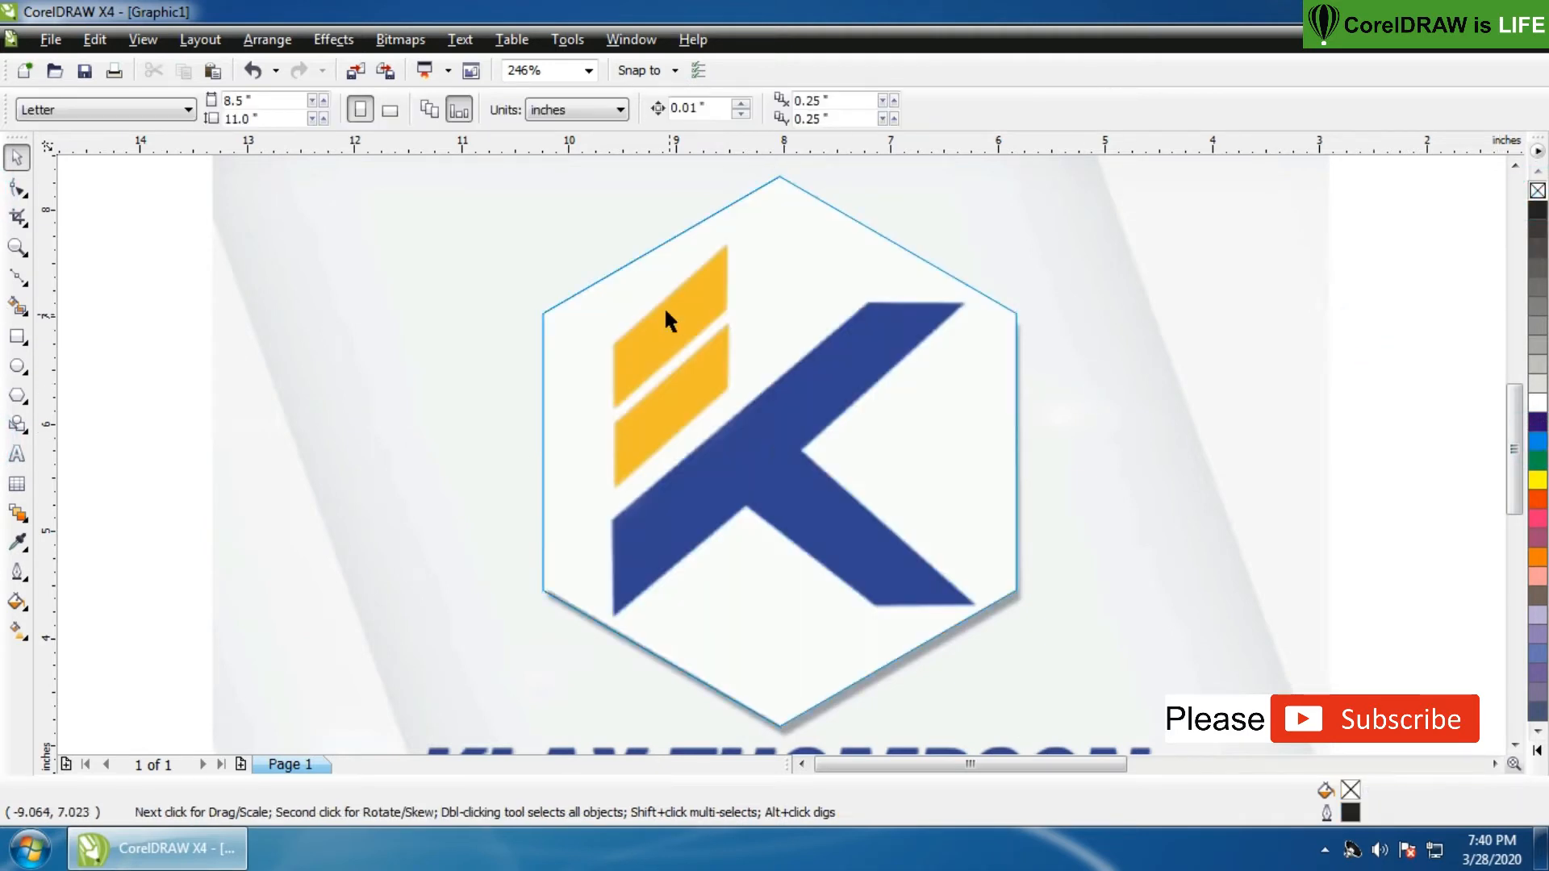
Draw a vertical construction line along the left edge of the yellow bars and the K, with a cyan outline
{"action": "key", "text": "z"}
{"action": "left_click_drag", "start_coordinate": [477, 210], "coordinate": [1093, 637]}
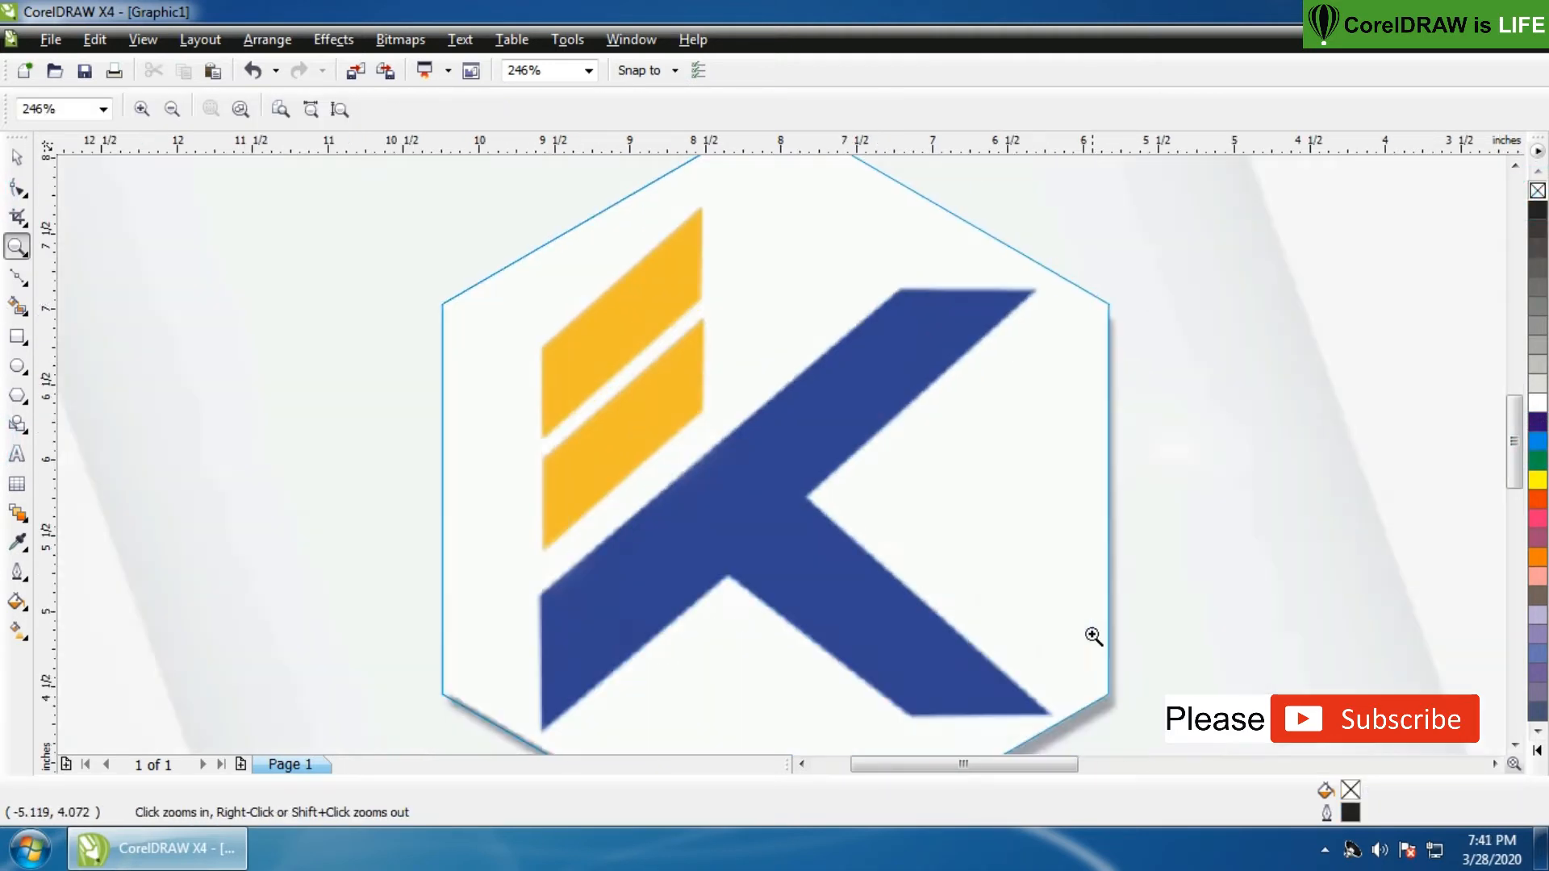
{"action": "left_click", "coordinate": [17, 277]}
{"action": "left_click", "coordinate": [543, 313]}
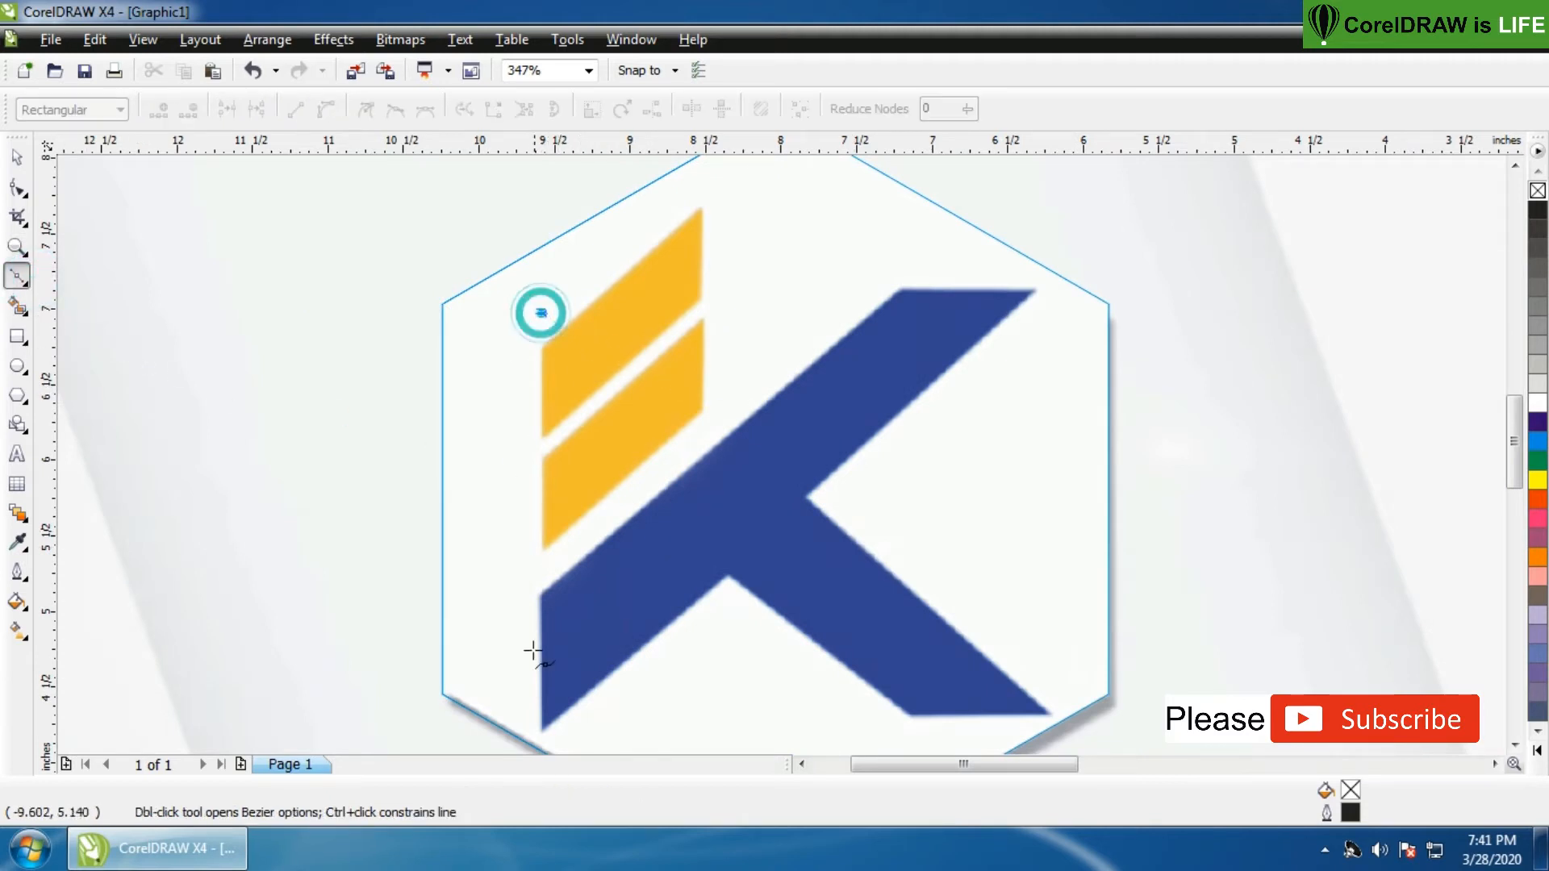
{"action": "left_click", "coordinate": [543, 734]}
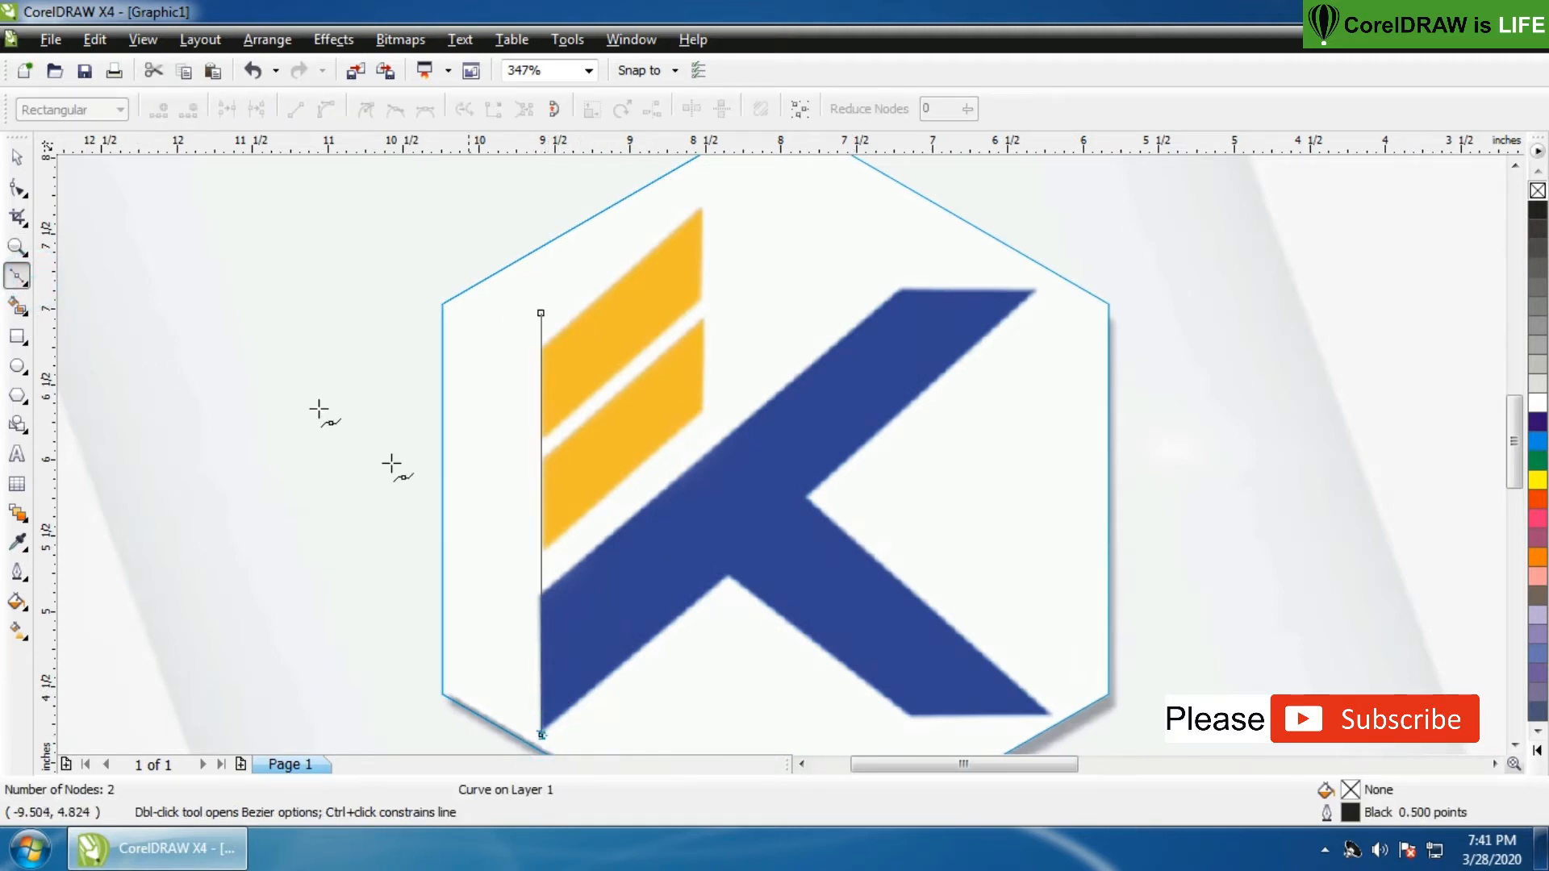
{"action": "left_click", "coordinate": [17, 192]}
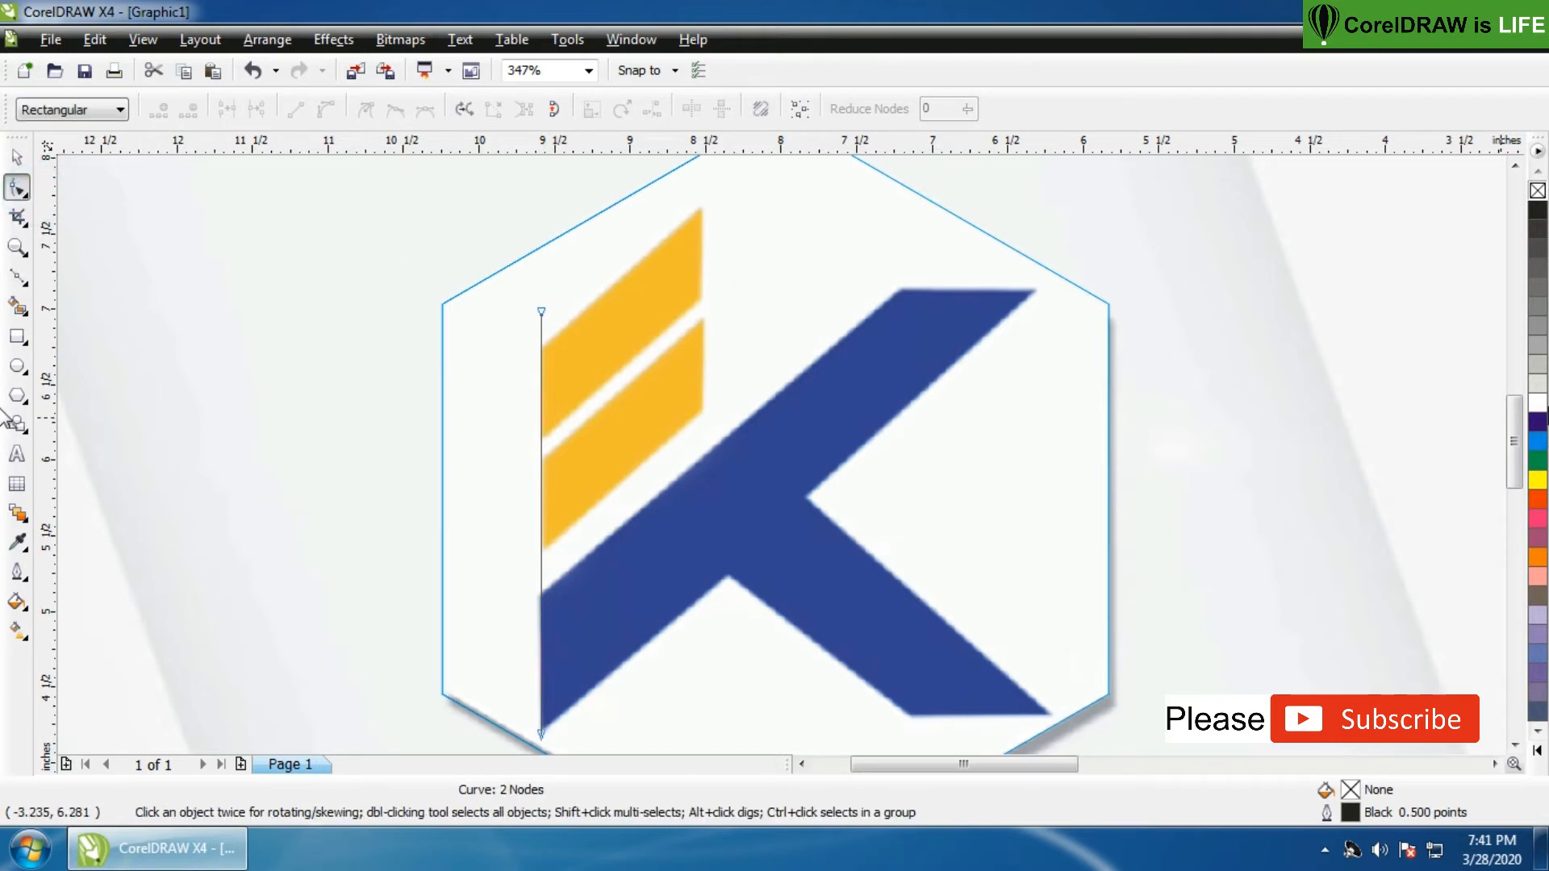
{"action": "right_click", "coordinate": [1538, 441]}
{"action": "left_click", "coordinate": [14, 159]}
{"action": "left_click", "coordinate": [171, 277]}
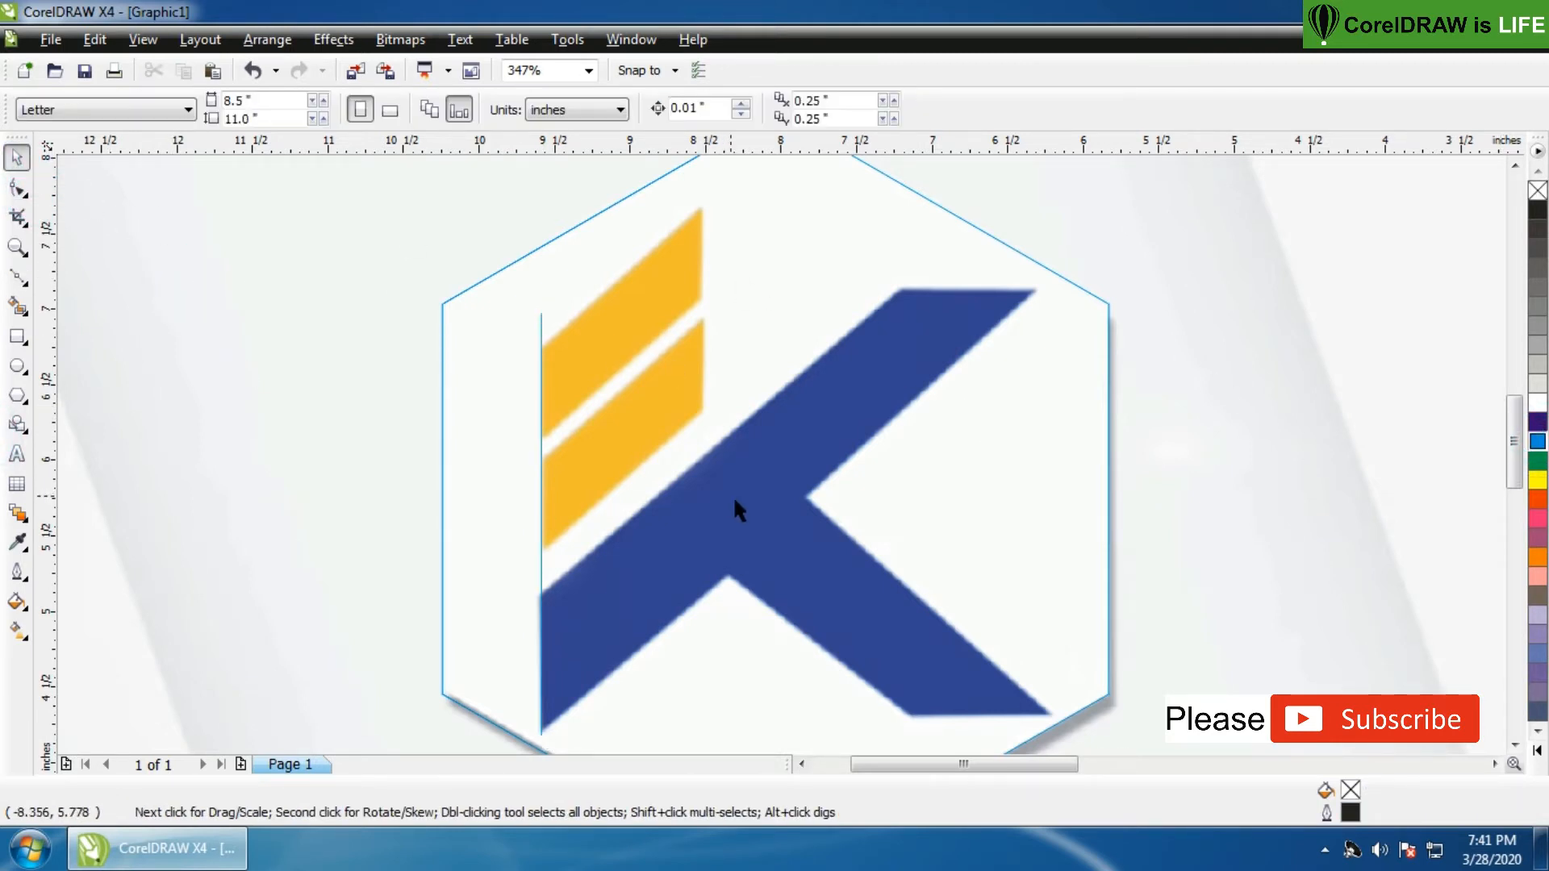
Copy the vertical construction line onto the right edge of the two yellow bars
{"action": "left_click", "coordinate": [543, 474]}
{"action": "left_click_drag", "start_coordinate": [540, 496], "coordinate": [701, 349]}
{"action": "left_click_drag", "start_coordinate": [703, 571], "coordinate": [700, 426]}
{"action": "left_click", "coordinate": [934, 467]}
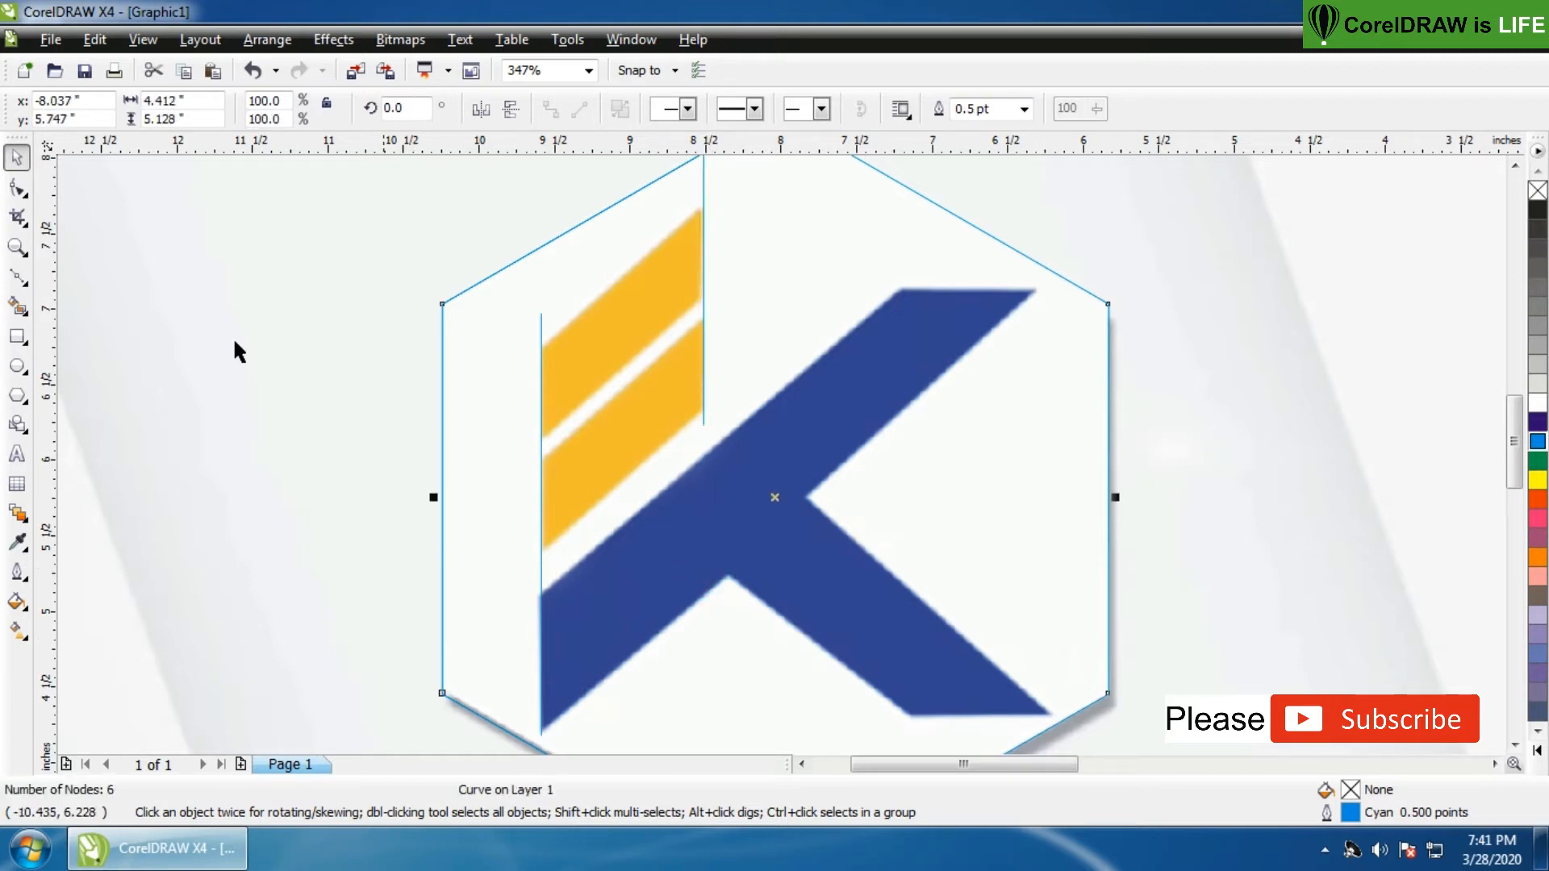
Draw a horizontal cyan line about 1.23 inches long and align it with the bottom edge of the K's lower leg
{"action": "left_click", "coordinate": [18, 278]}
{"action": "left_click", "coordinate": [879, 719]}
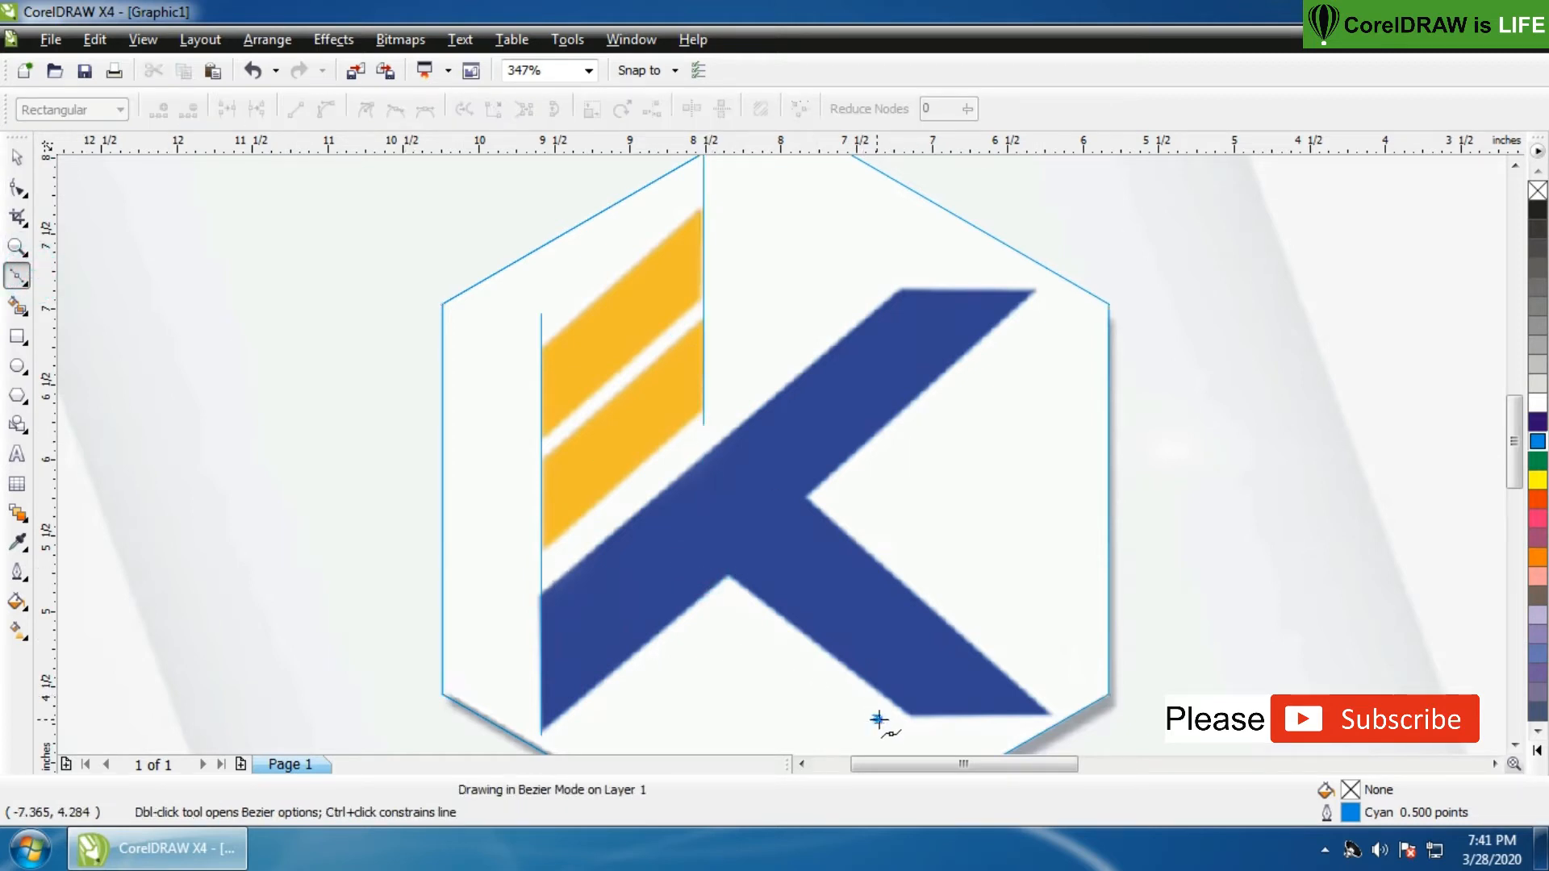
{"action": "left_click", "coordinate": [1062, 717]}
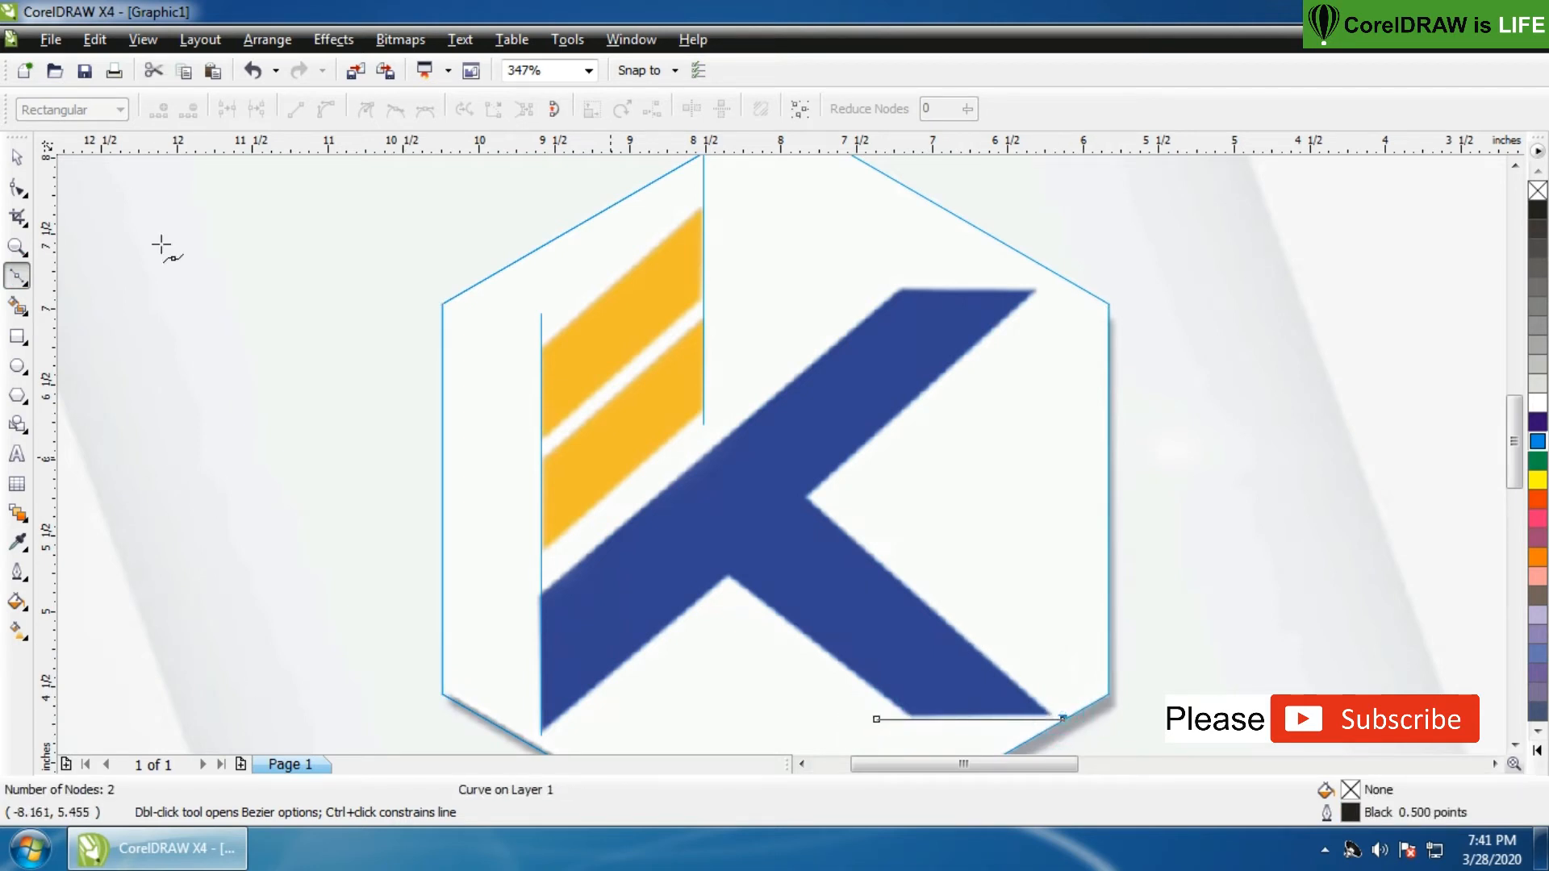
{"action": "left_click", "coordinate": [18, 159]}
{"action": "right_click", "coordinate": [1538, 446]}
{"action": "key", "text": "z"}
{"action": "left_click_drag", "start_coordinate": [855, 660], "coordinate": [1091, 704]}
{"action": "left_click", "coordinate": [17, 157]}
{"action": "left_click_drag", "start_coordinate": [768, 457], "coordinate": [772, 430]}
{"action": "left_click", "coordinate": [758, 491]}
Copy the horizontal construction line up to the K's upper arm and align it with the arm's top edge
{"action": "scroll", "coordinate": [774, 457], "scroll_direction": "down", "scroll_amount": 5}
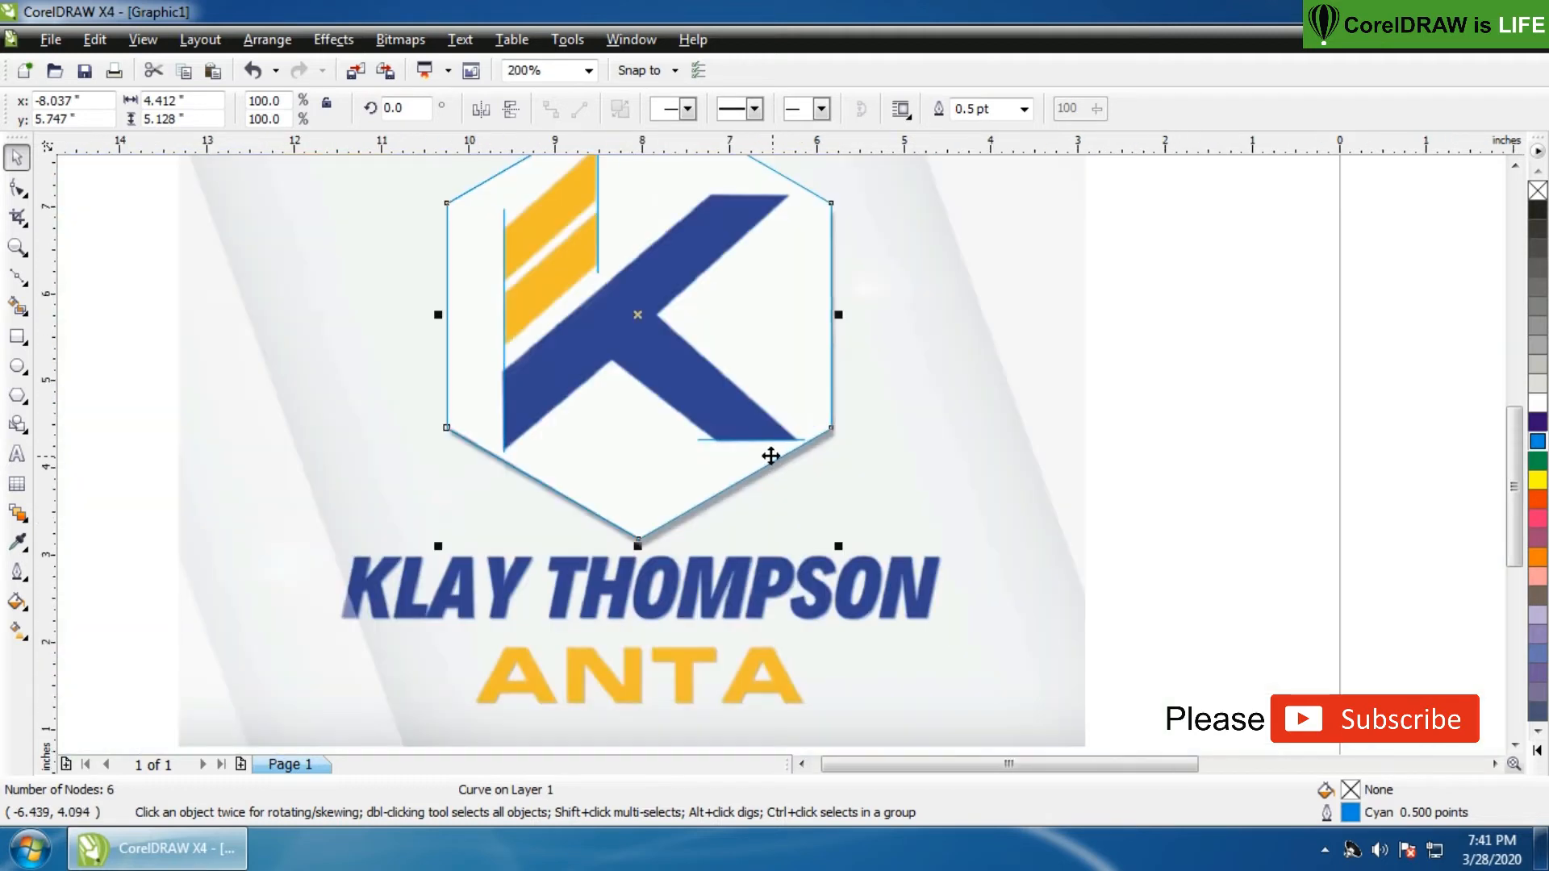
{"action": "left_click", "coordinate": [752, 440]}
{"action": "left_click_drag", "start_coordinate": [752, 439], "coordinate": [840, 247]}
{"action": "key", "text": "z"}
{"action": "left_click", "coordinate": [18, 162]}
{"action": "left_click_drag", "start_coordinate": [754, 316], "coordinate": [760, 366]}
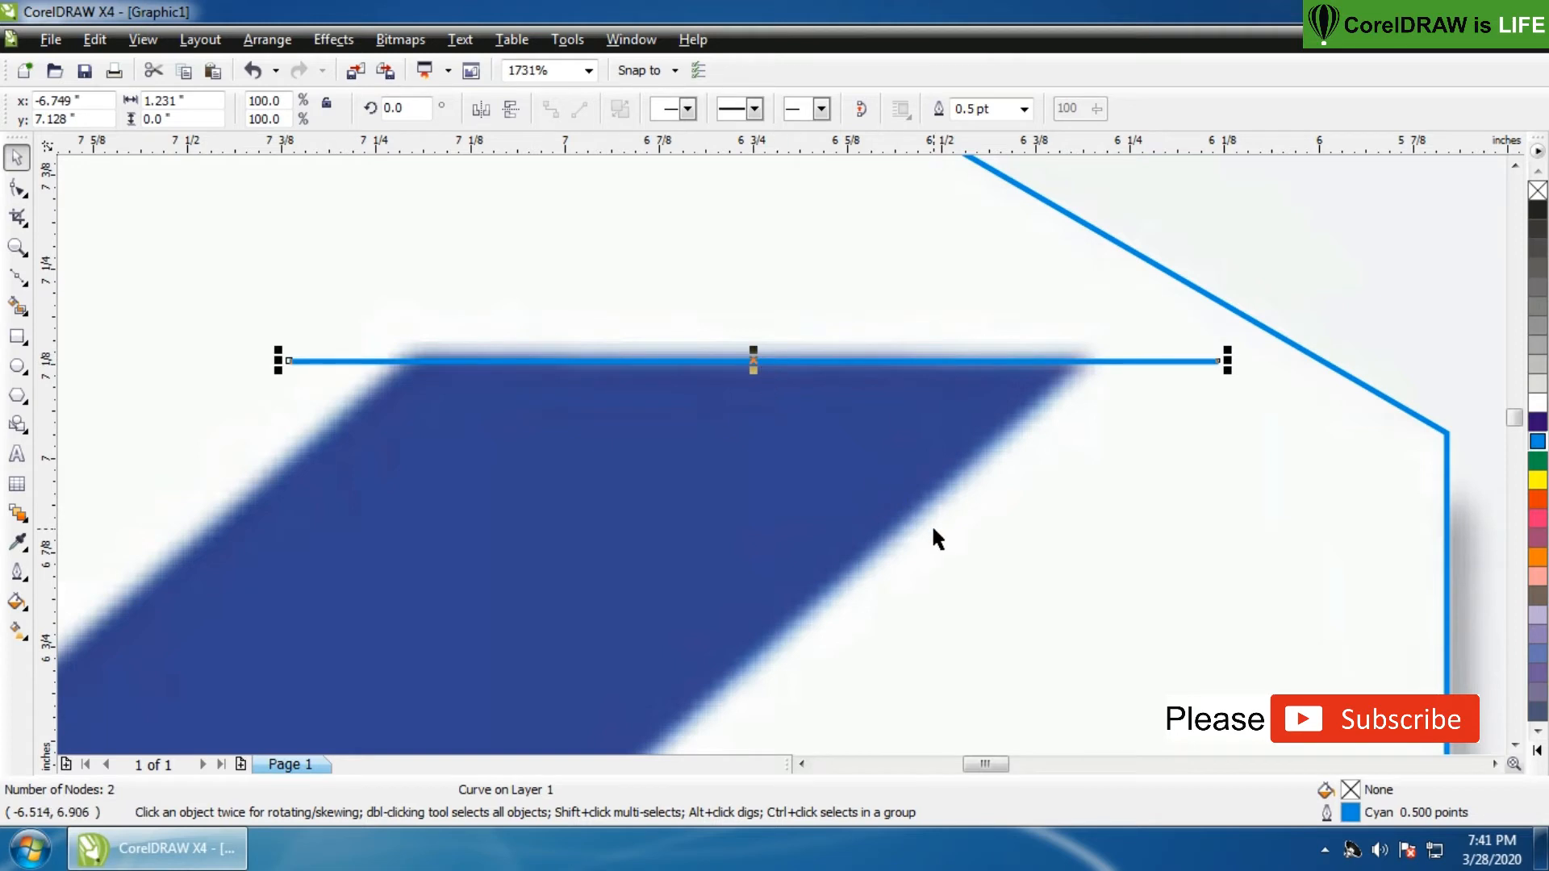
{"action": "left_click", "coordinate": [932, 529]}
{"action": "scroll", "coordinate": [933, 528], "scroll_direction": "down", "scroll_amount": 3}
Draw a diagonal cyan line along the upper yellow bar's top edge, about 1.25 inches wide and 1.17 inches high
{"action": "key", "text": "z"}
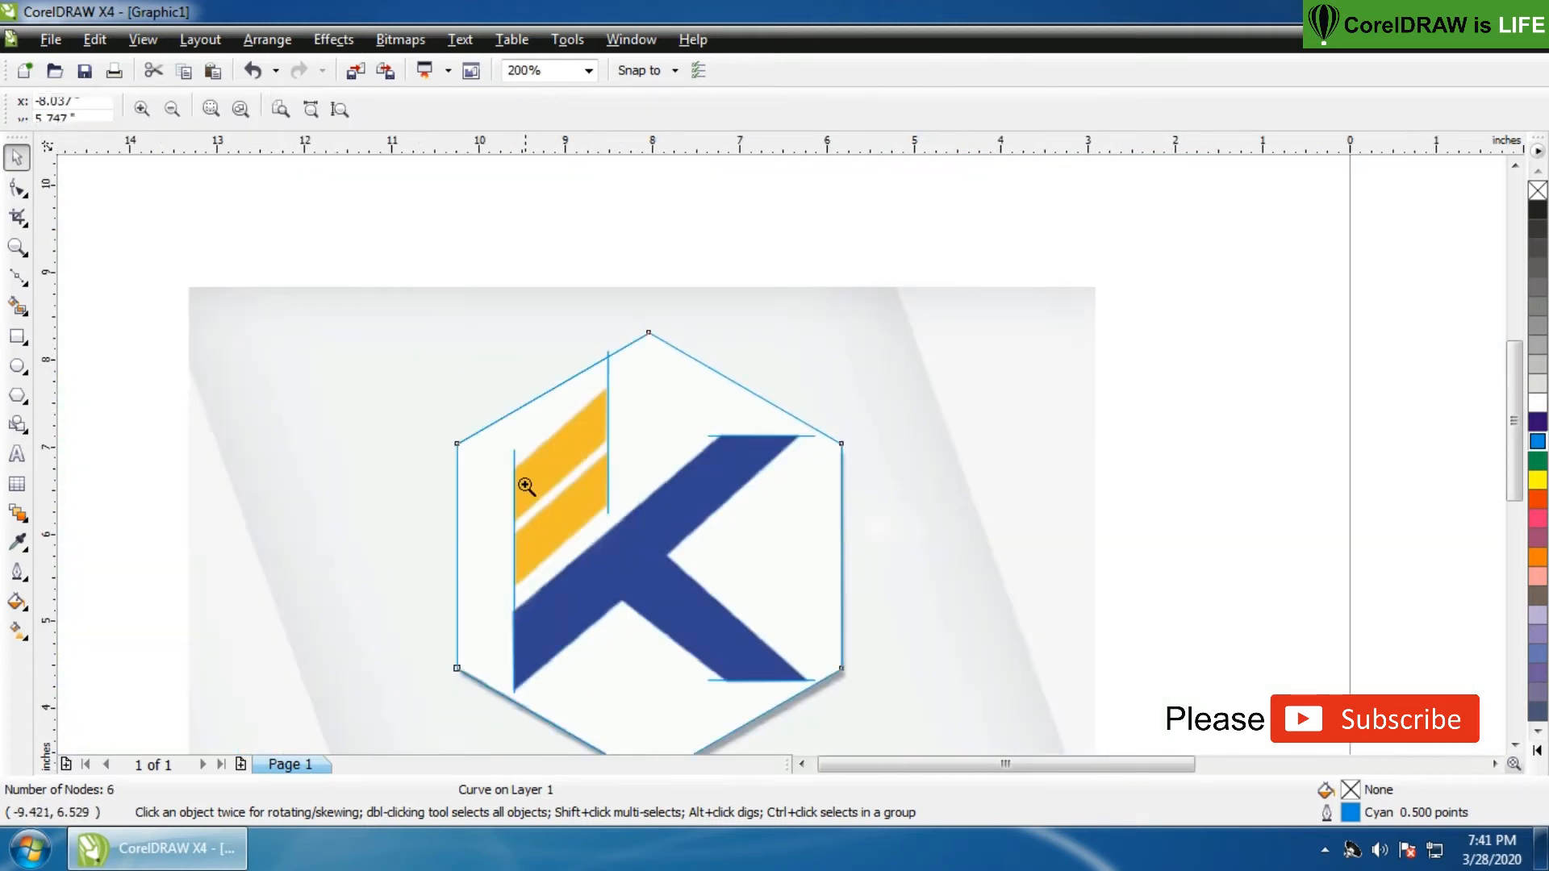
{"action": "left_click_drag", "start_coordinate": [377, 324], "coordinate": [916, 692]}
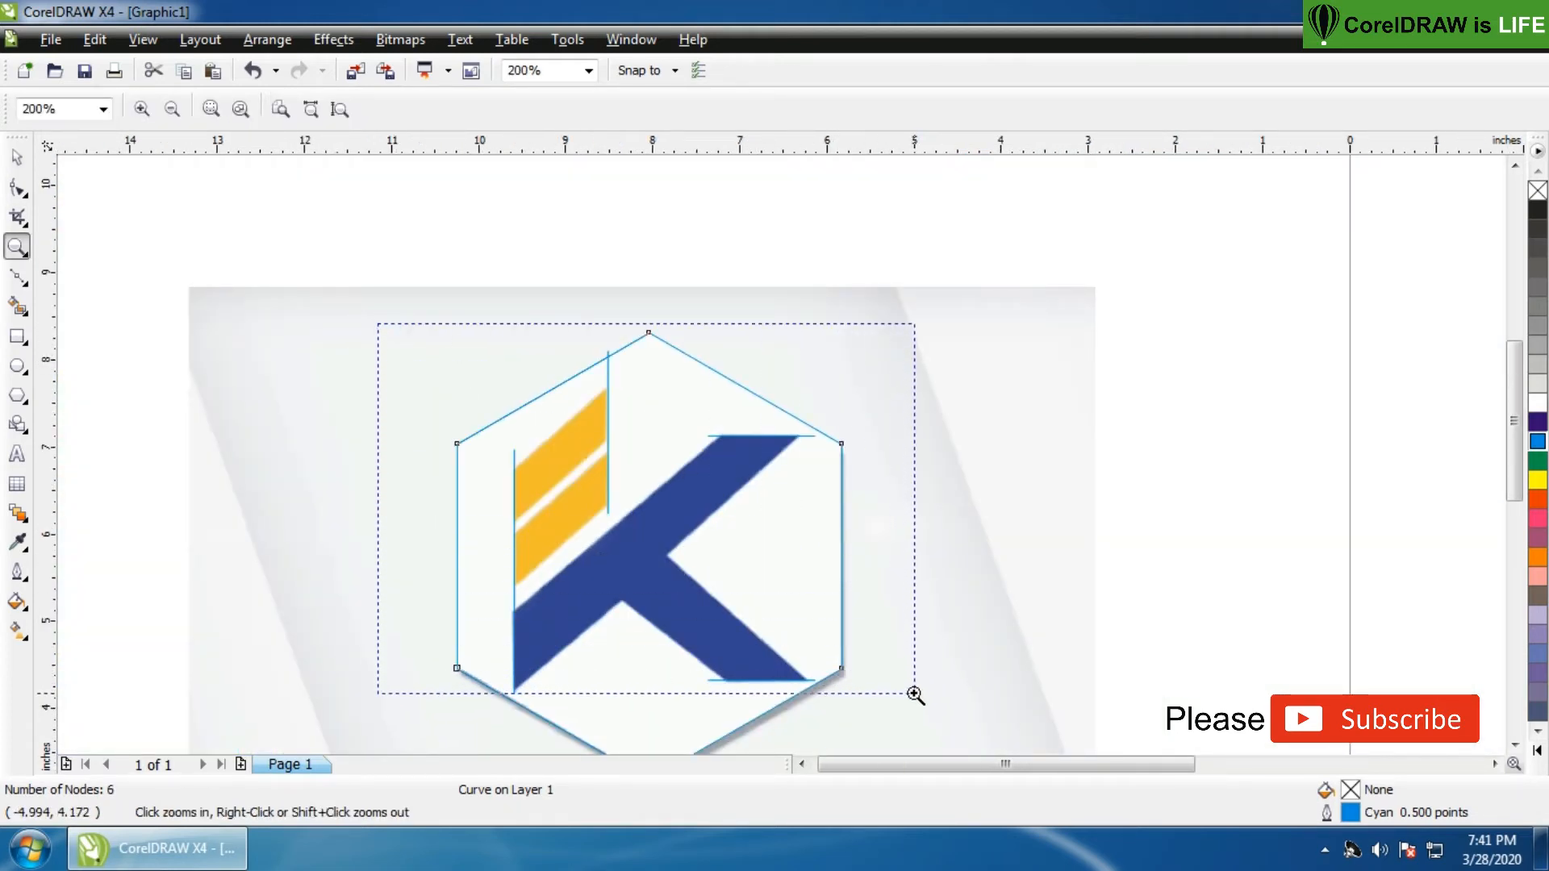
{"action": "left_click", "coordinate": [16, 276]}
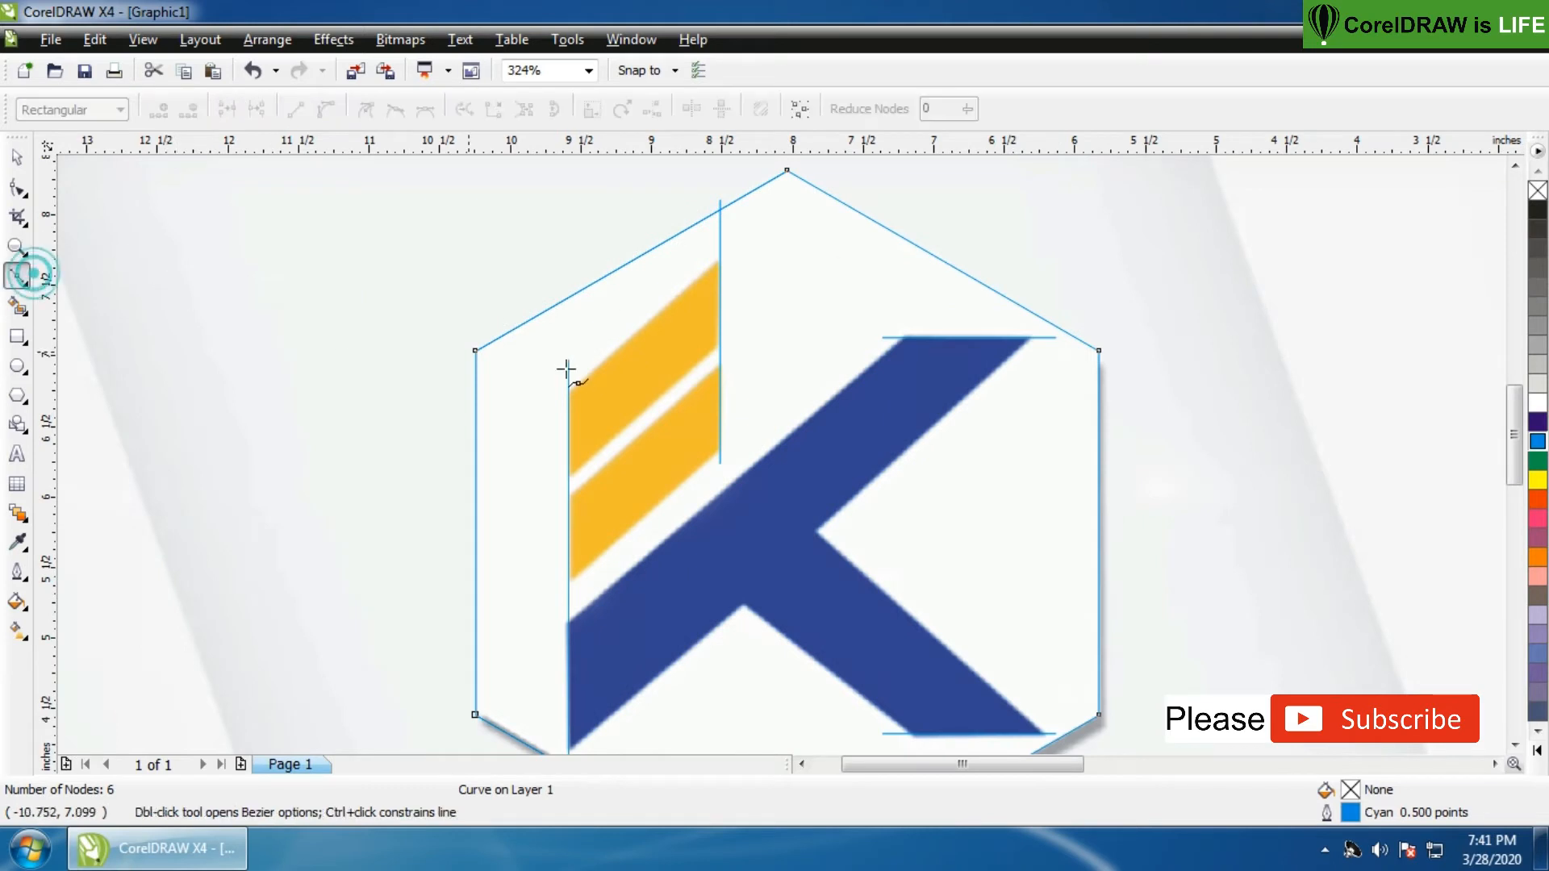
{"action": "left_click", "coordinate": [555, 401]}
{"action": "left_click", "coordinate": [731, 237]}
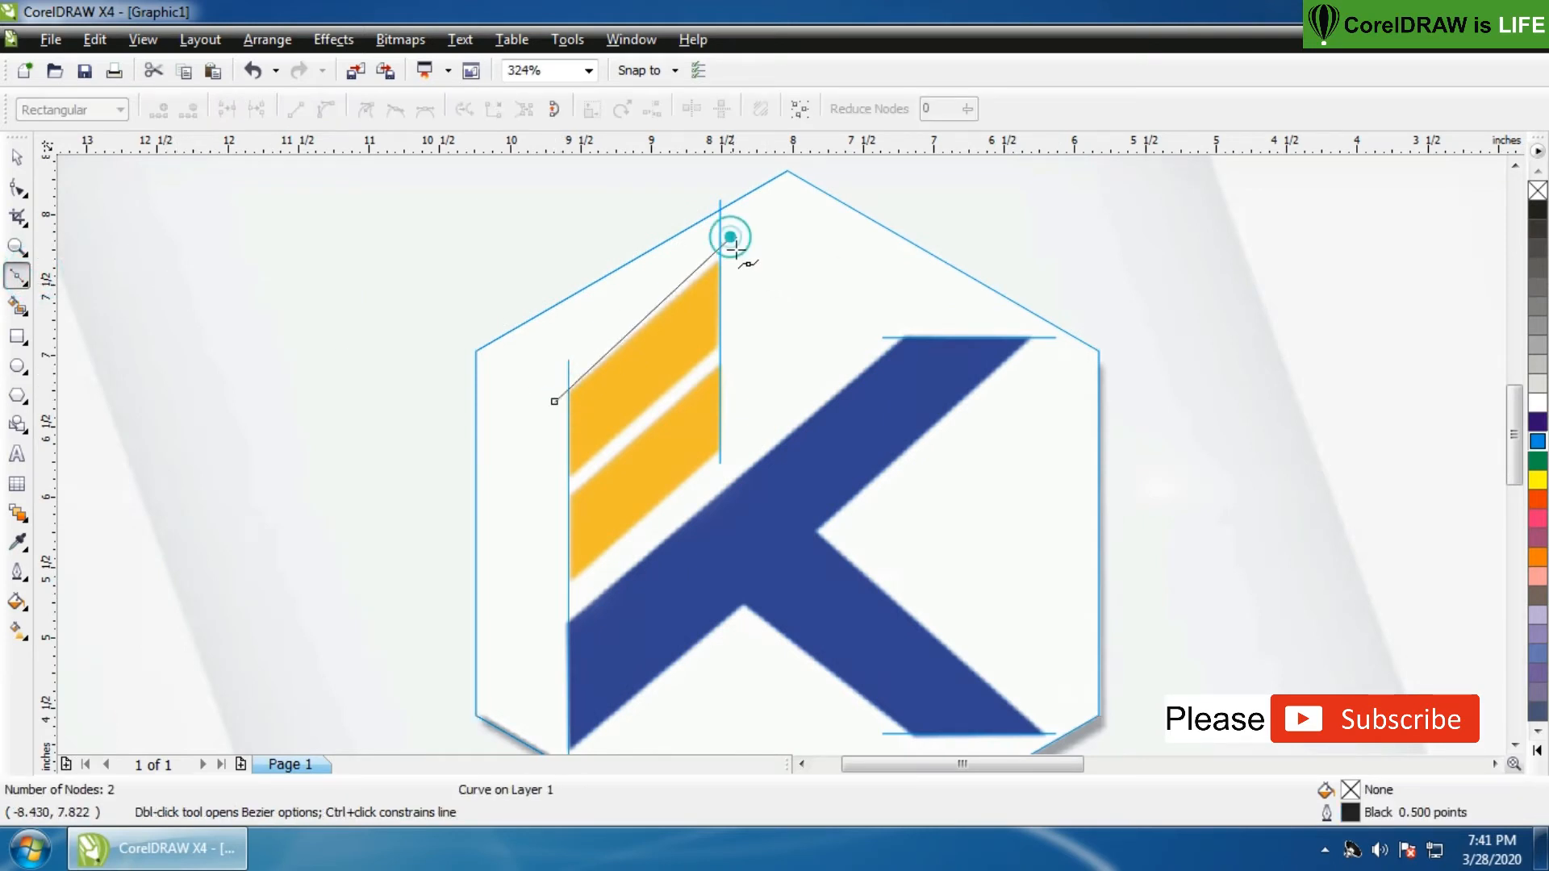
{"action": "right_click", "coordinate": [1537, 443]}
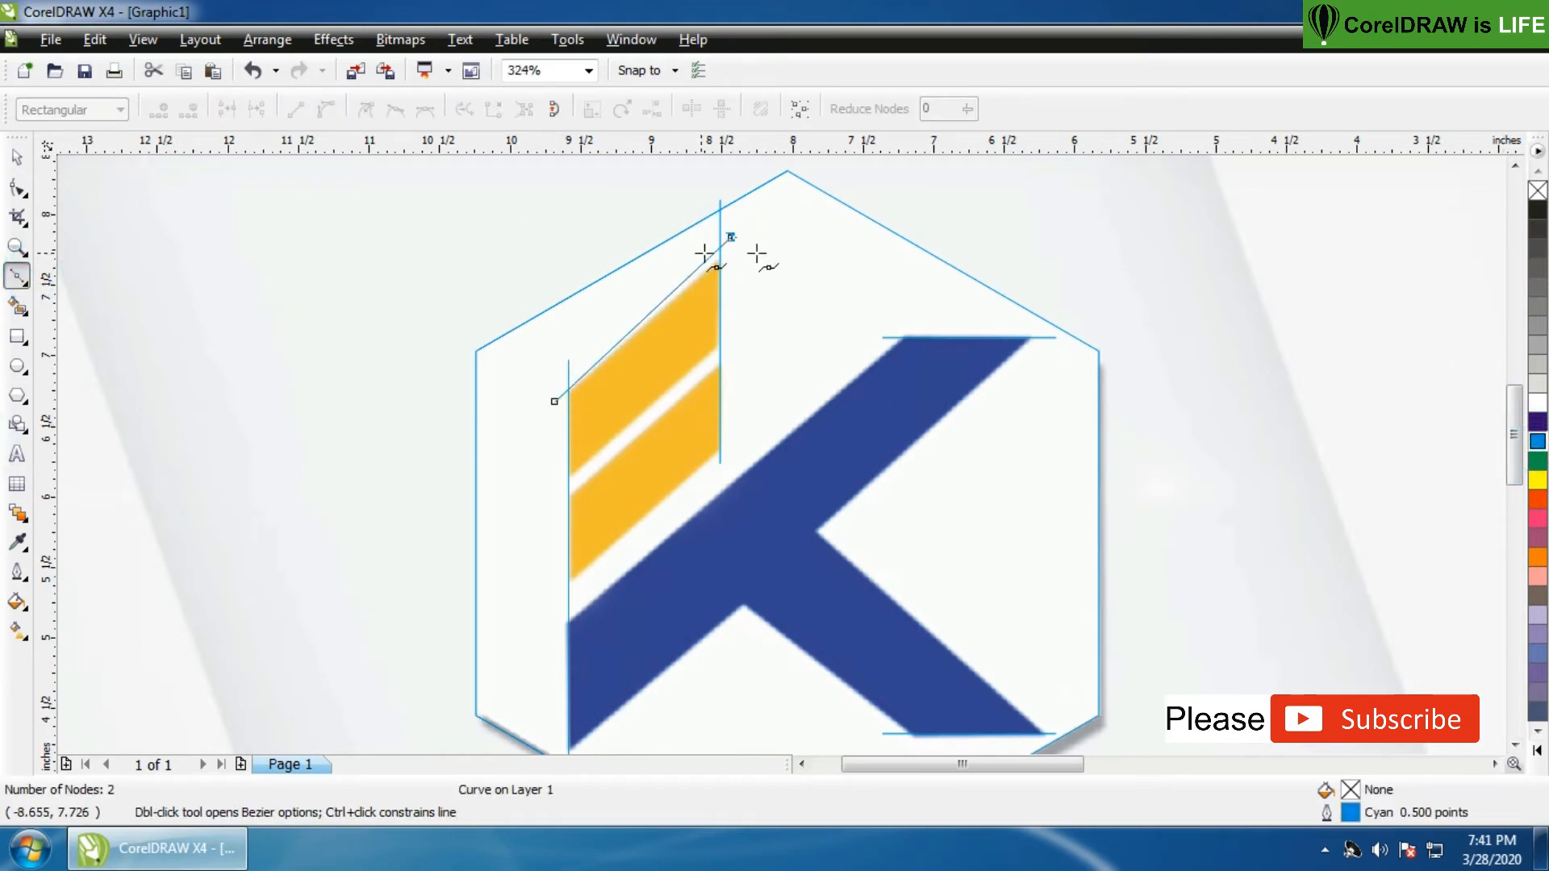
{"action": "key", "text": "space"}
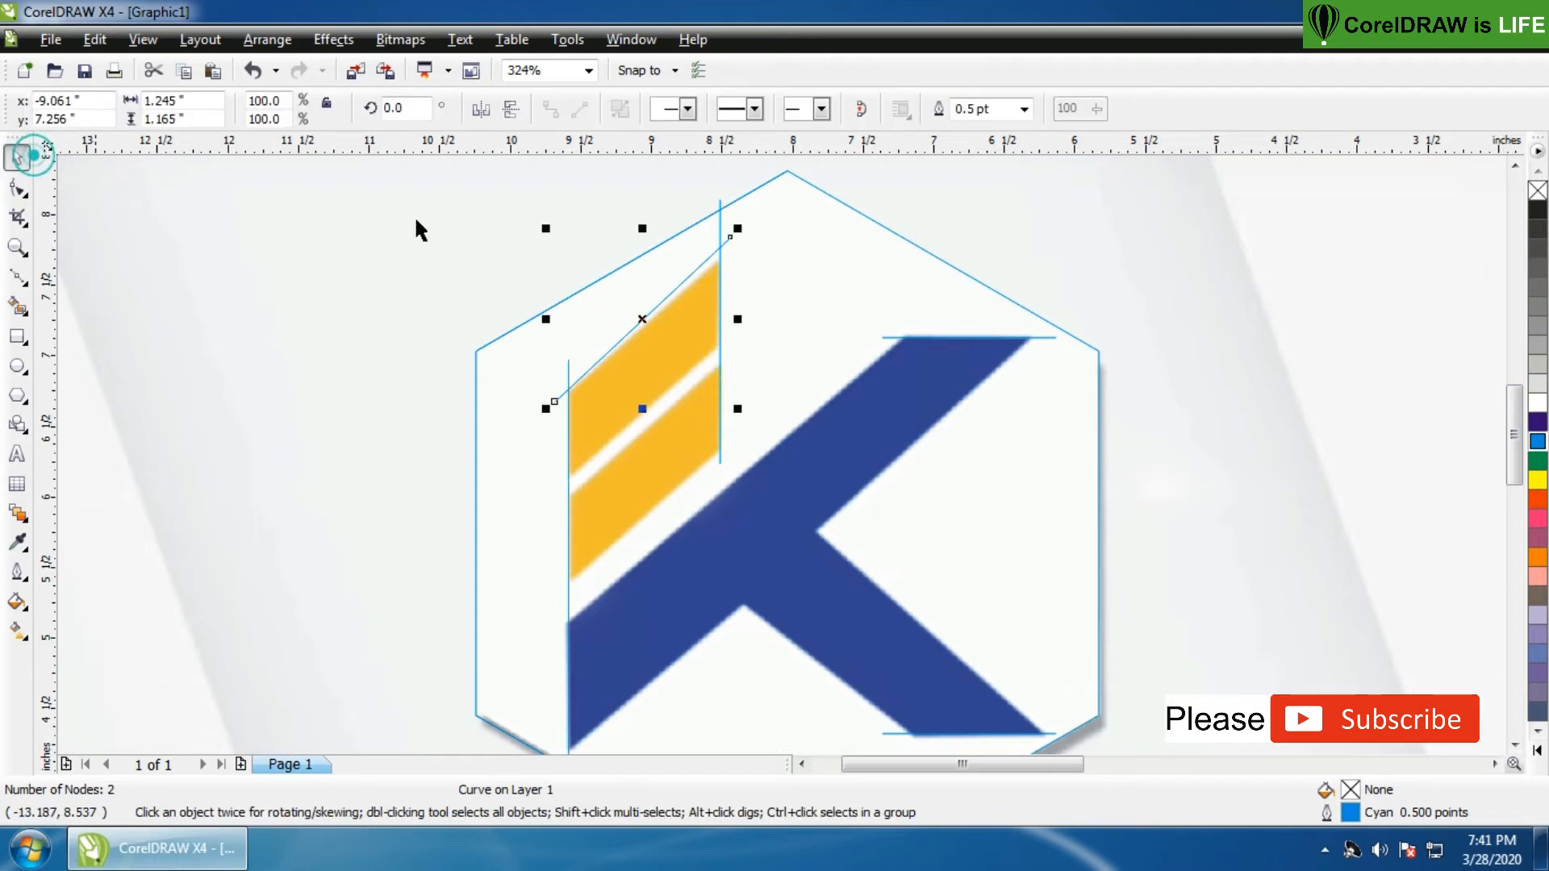
Align the diagonal line's end nodes with the upper yellow bar's top edge and copy it onto the bars' other three slanted edges
{"action": "left_click", "coordinate": [17, 188]}
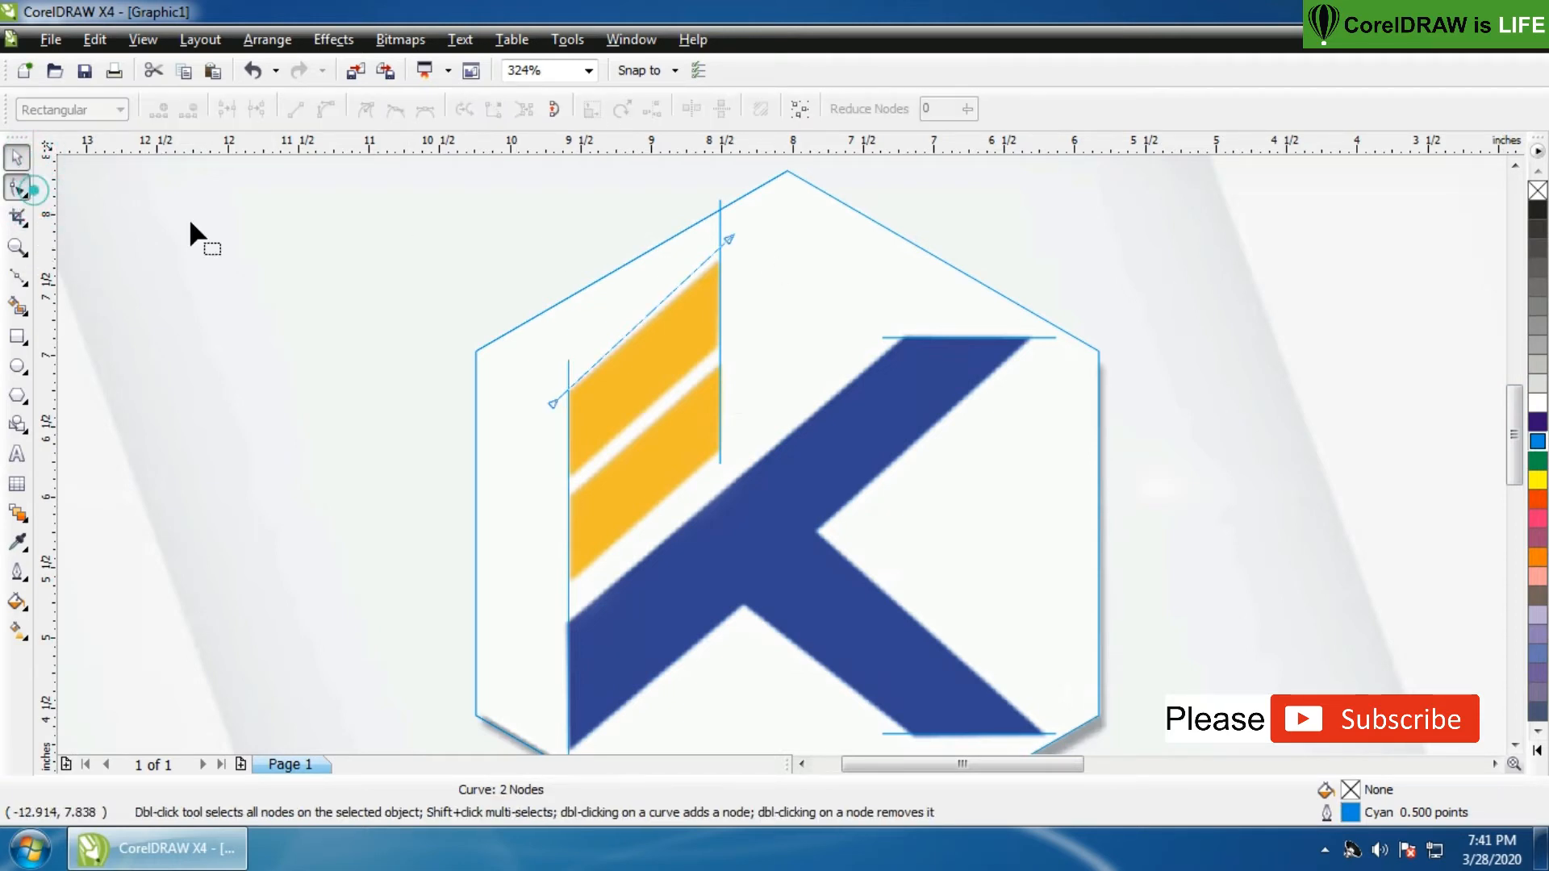
{"action": "left_click_drag", "start_coordinate": [726, 242], "coordinate": [730, 246]}
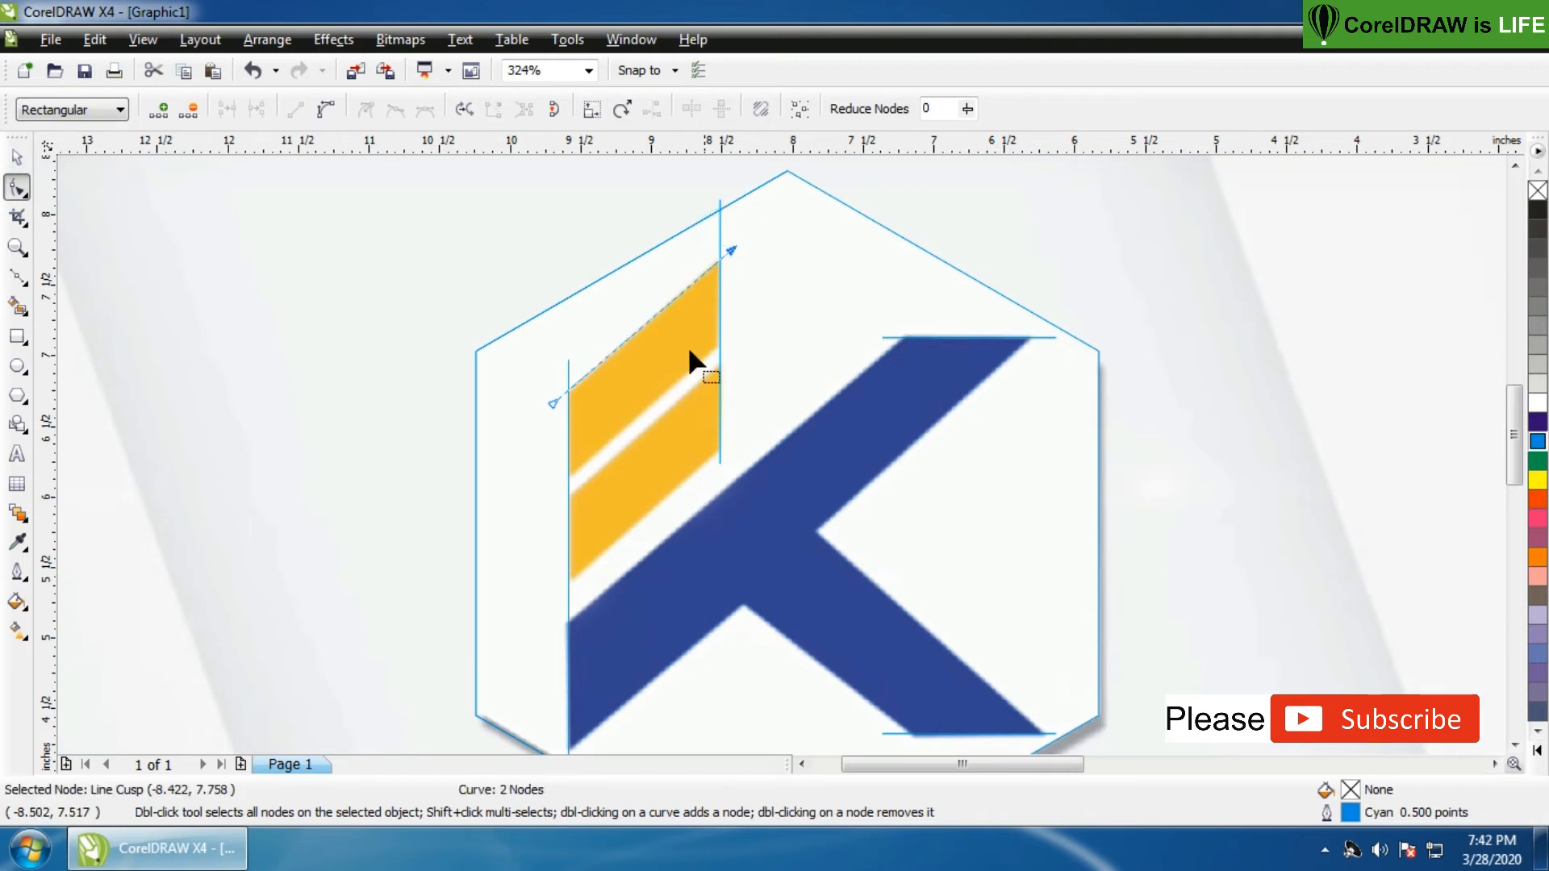
{"action": "key", "text": "z"}
{"action": "left_click_drag", "start_coordinate": [484, 225], "coordinate": [855, 587]}
{"action": "left_click", "coordinate": [17, 188]}
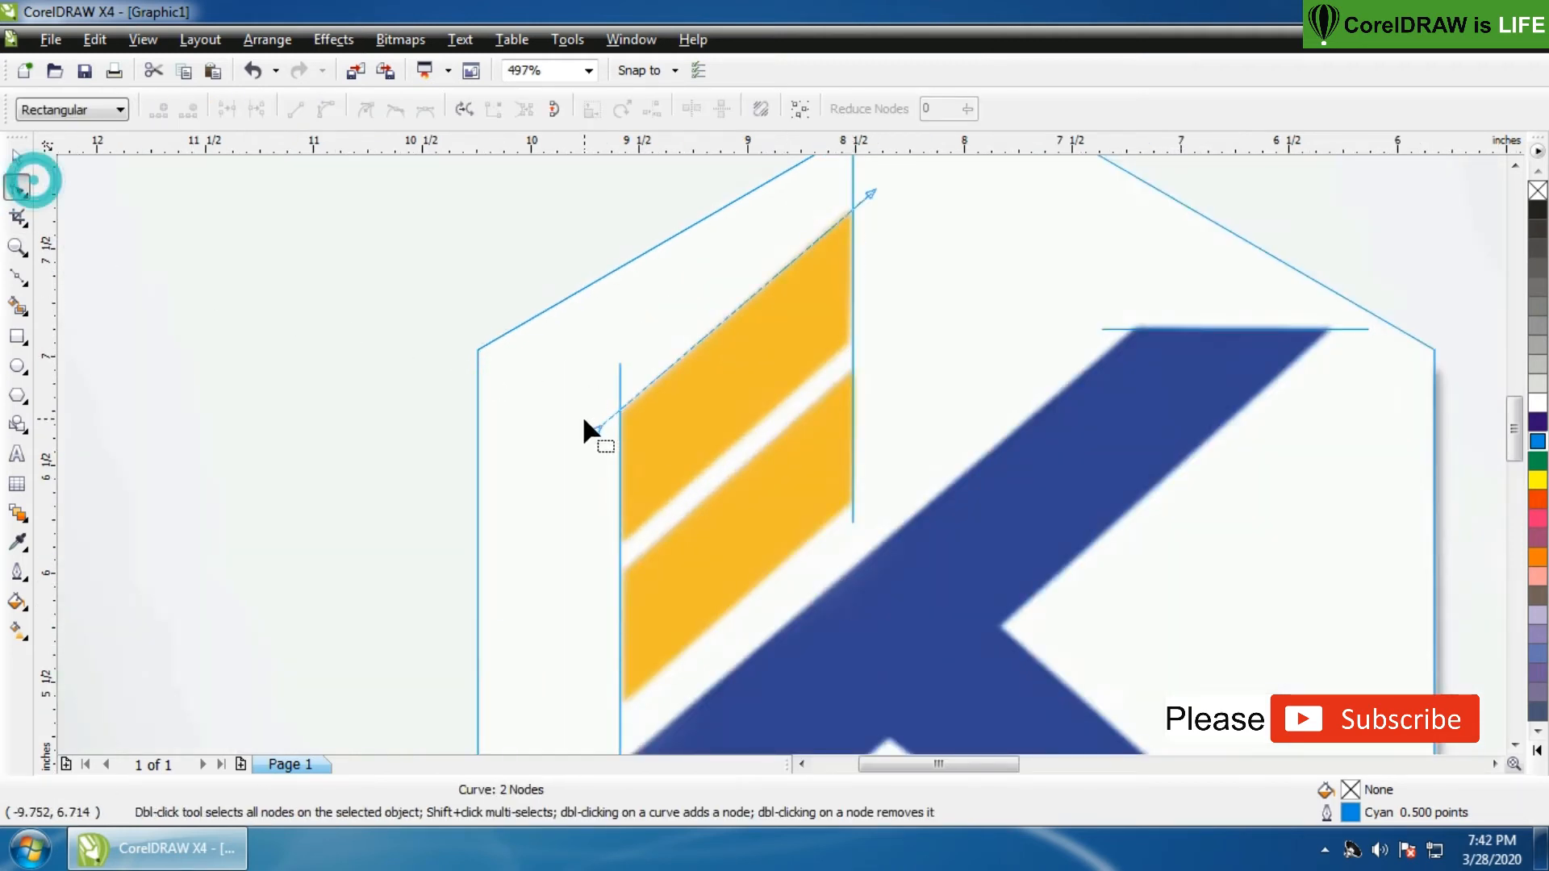
{"action": "left_click_drag", "start_coordinate": [593, 425], "coordinate": [590, 434]}
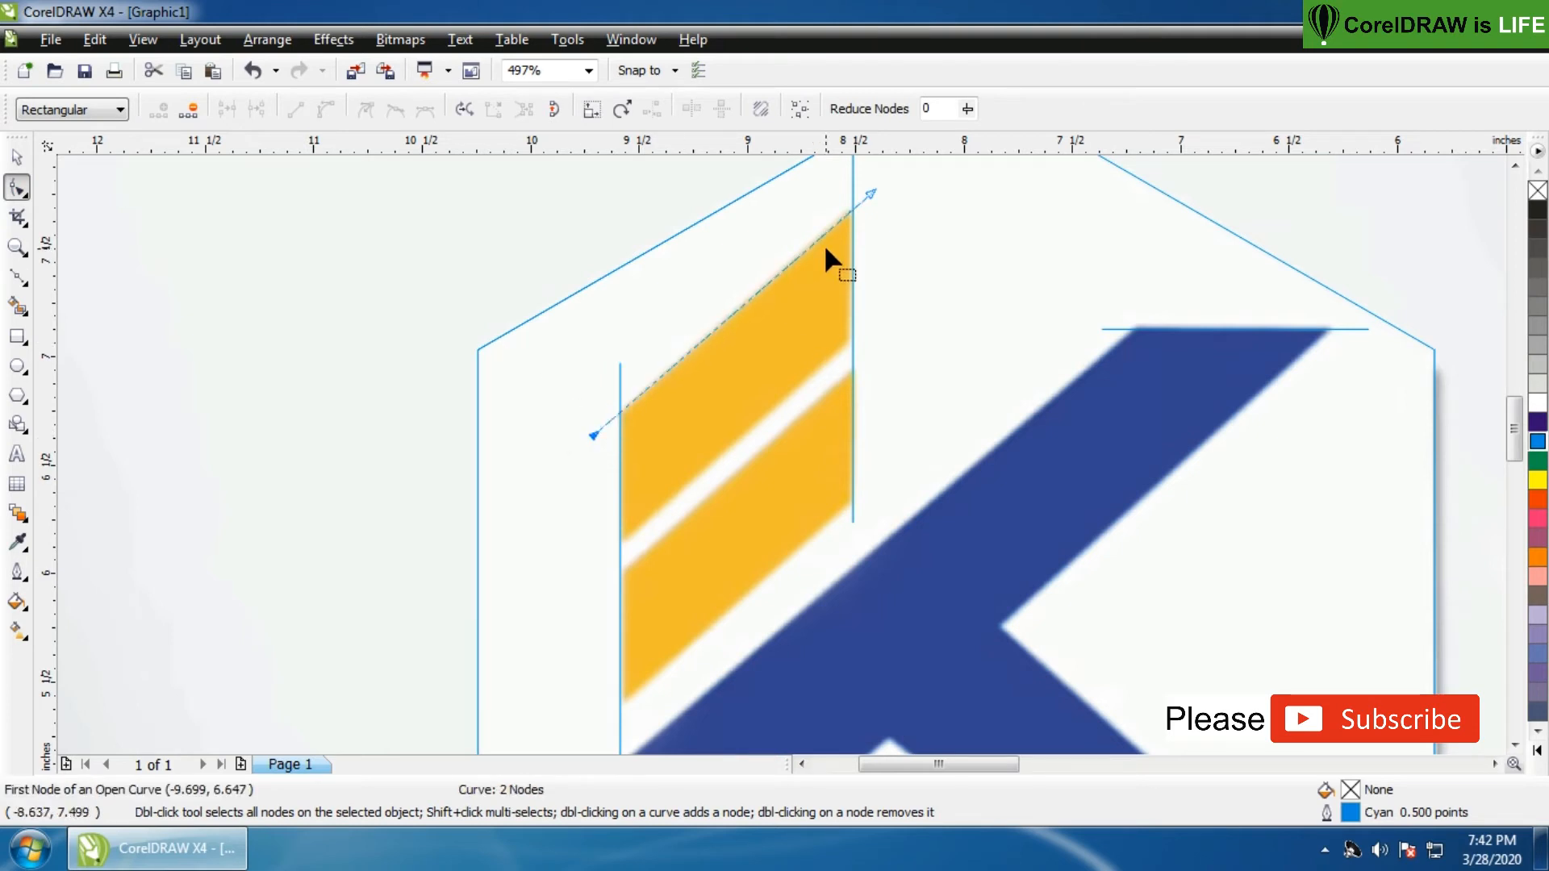
{"action": "left_click", "coordinate": [20, 160]}
{"action": "left_click_drag", "start_coordinate": [733, 311], "coordinate": [743, 595]}
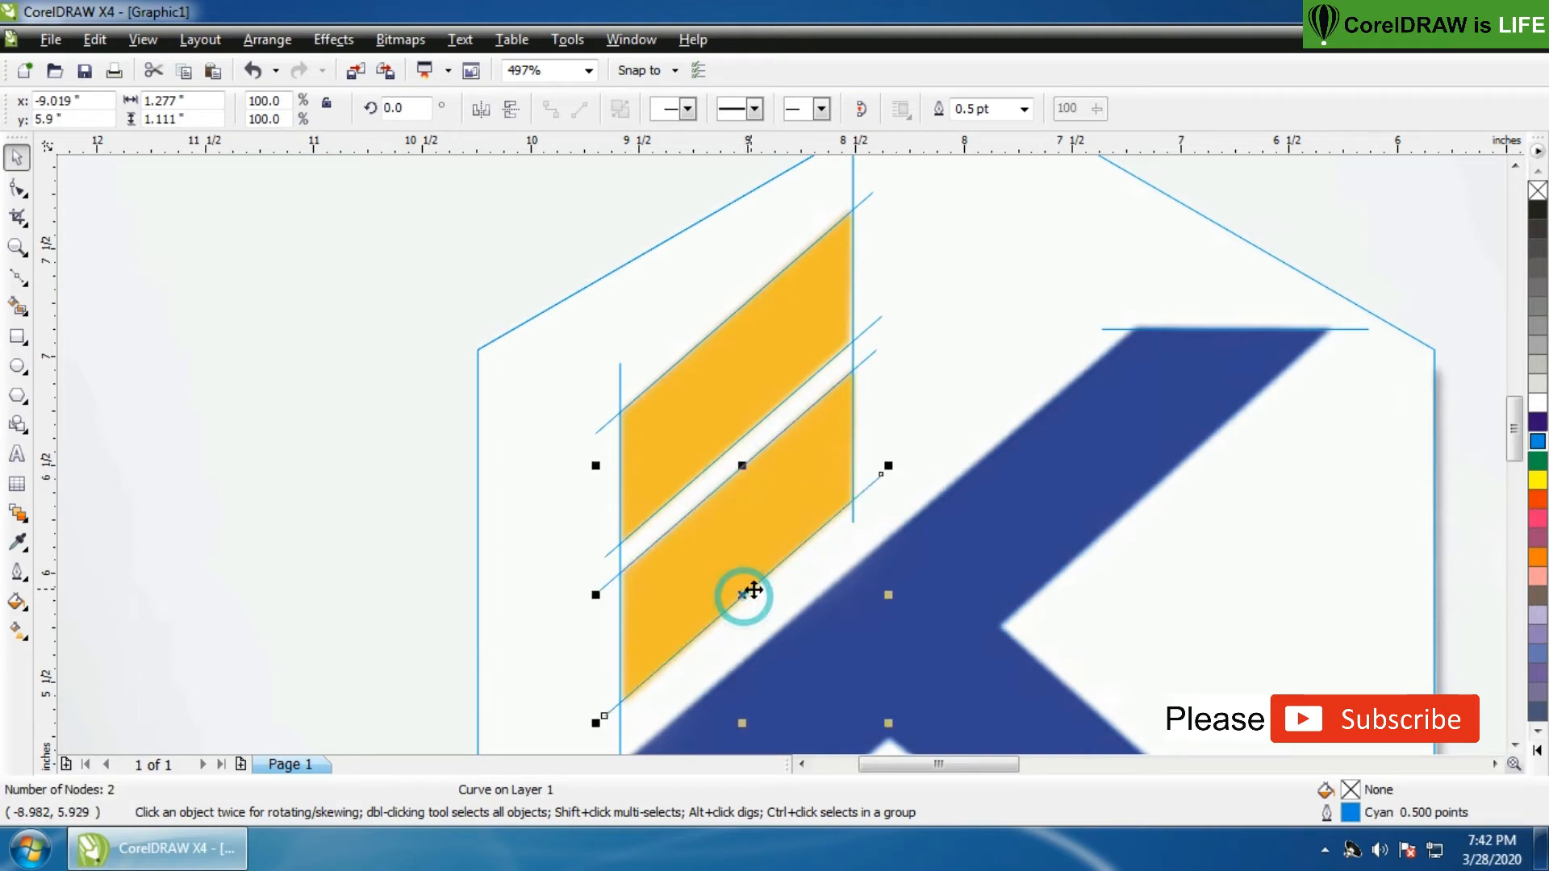
Fill the enclosed regions of both bars with orange using Smart Fill, with a 0.5 pt black outline
{"action": "left_click", "coordinate": [17, 307]}
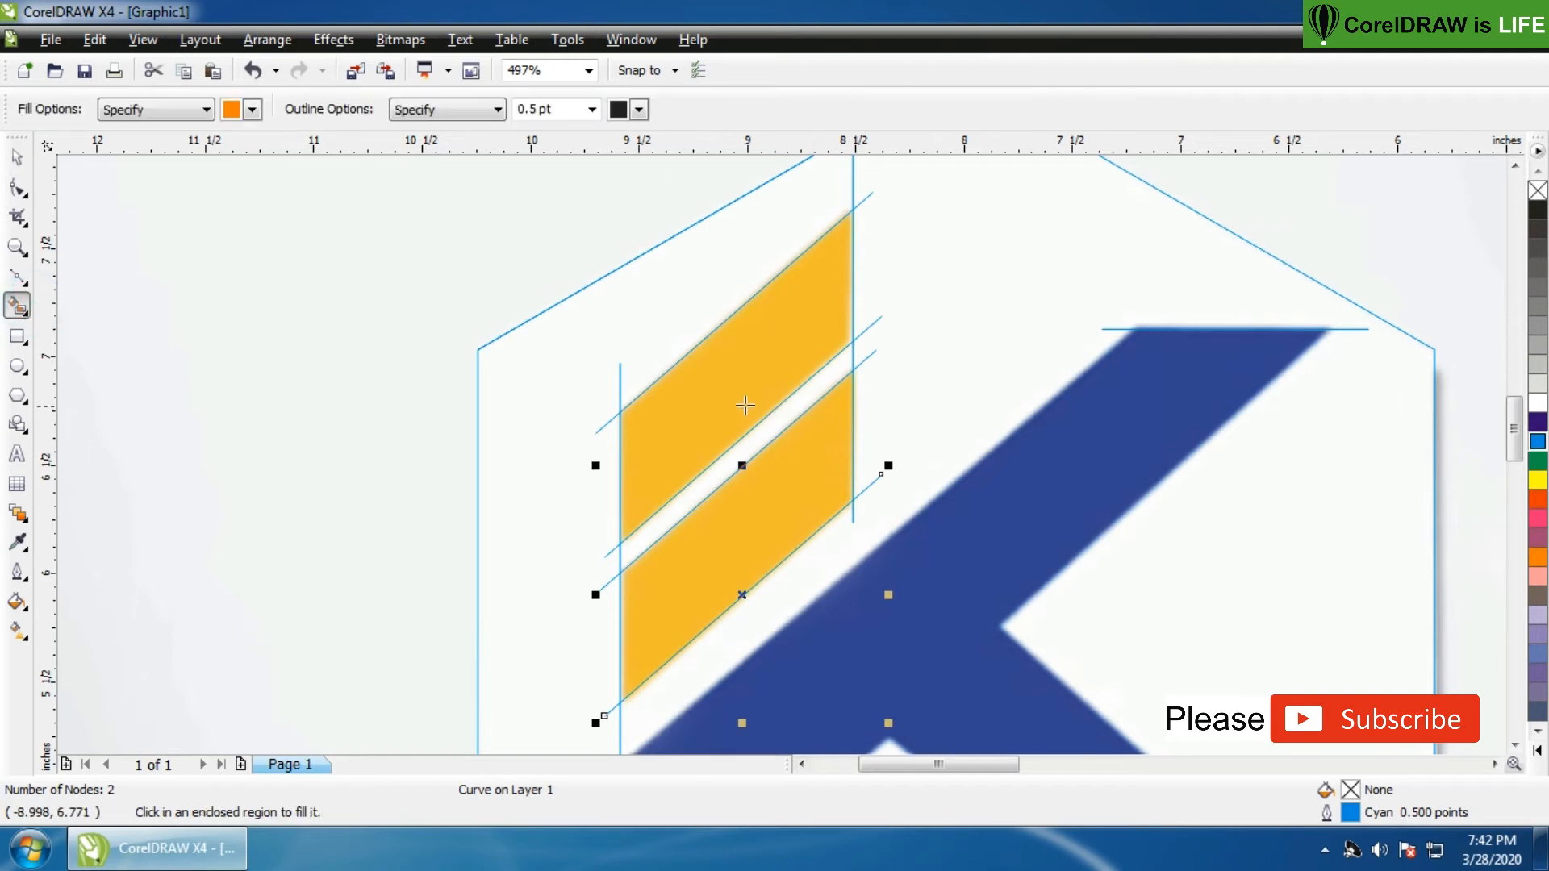
{"action": "left_click", "coordinate": [749, 413]}
{"action": "left_click", "coordinate": [764, 510]}
{"action": "left_click", "coordinate": [17, 158]}
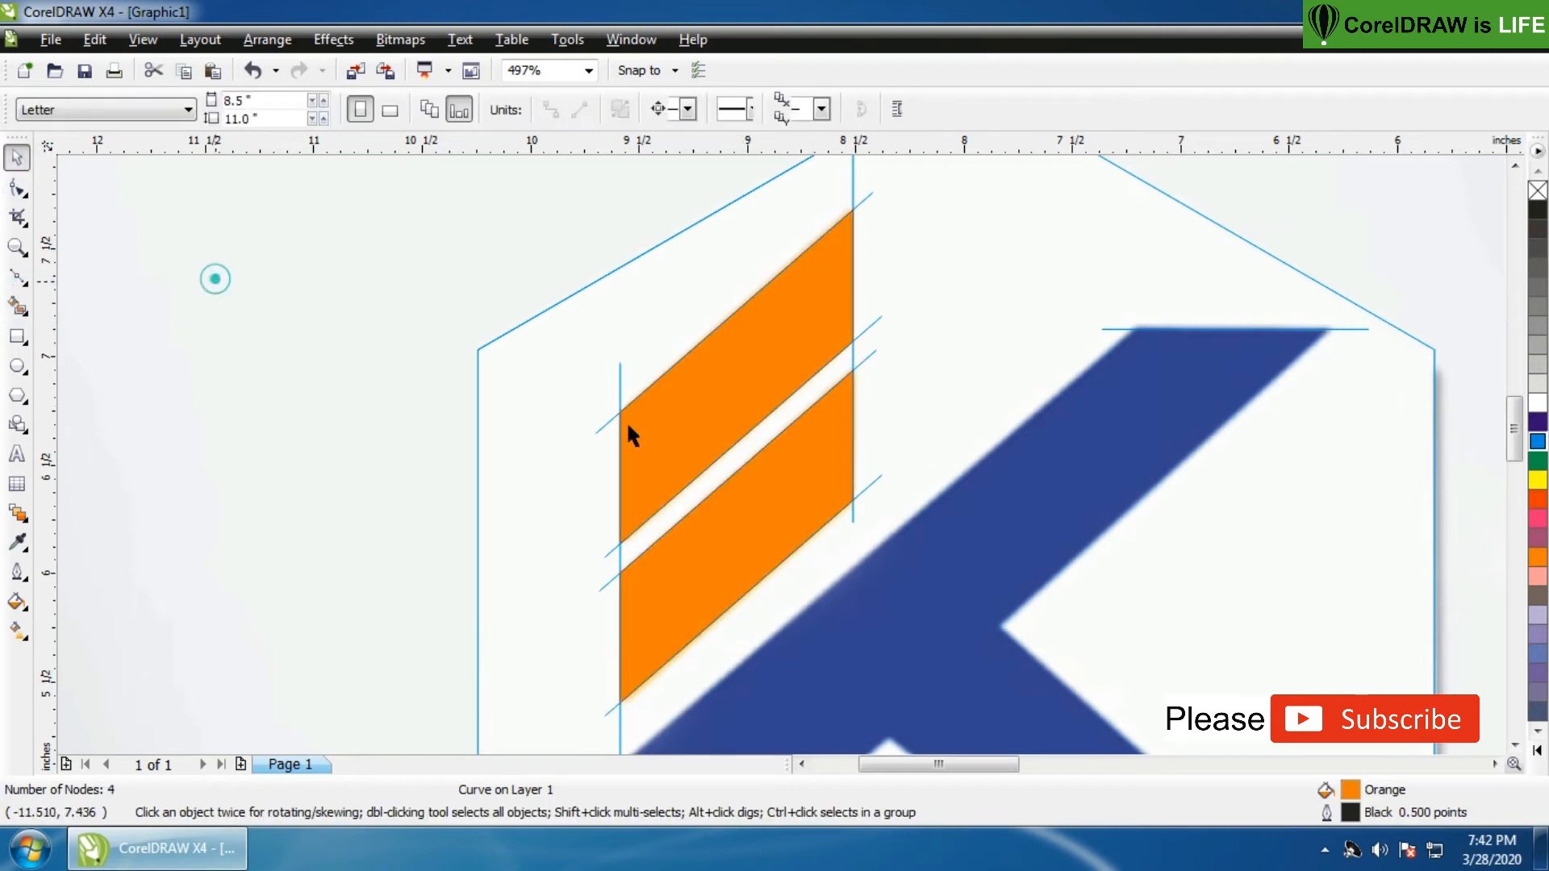
{"action": "left_click", "coordinate": [216, 282]}
Draw a diagonal cyan line about 2.56 inches wide and 2.17 inches high along the K's long upper slanted edge
{"action": "scroll", "coordinate": [638, 446], "scroll_direction": "down", "scroll_amount": 2}
{"action": "key", "text": "z"}
{"action": "left_click_drag", "start_coordinate": [613, 397], "coordinate": [920, 638]}
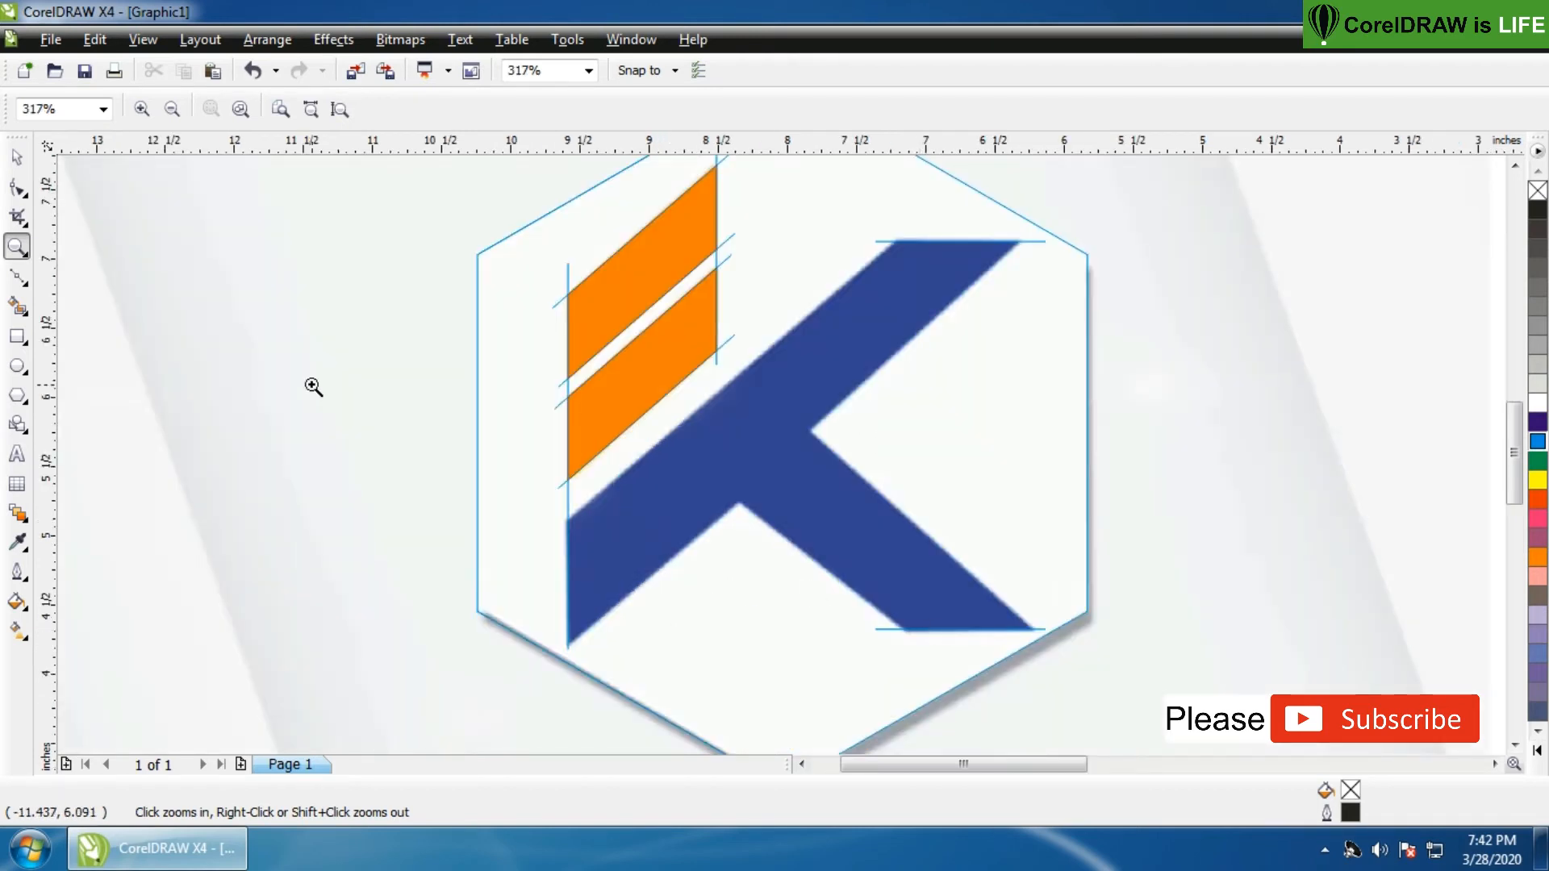
{"action": "left_click", "coordinate": [22, 280]}
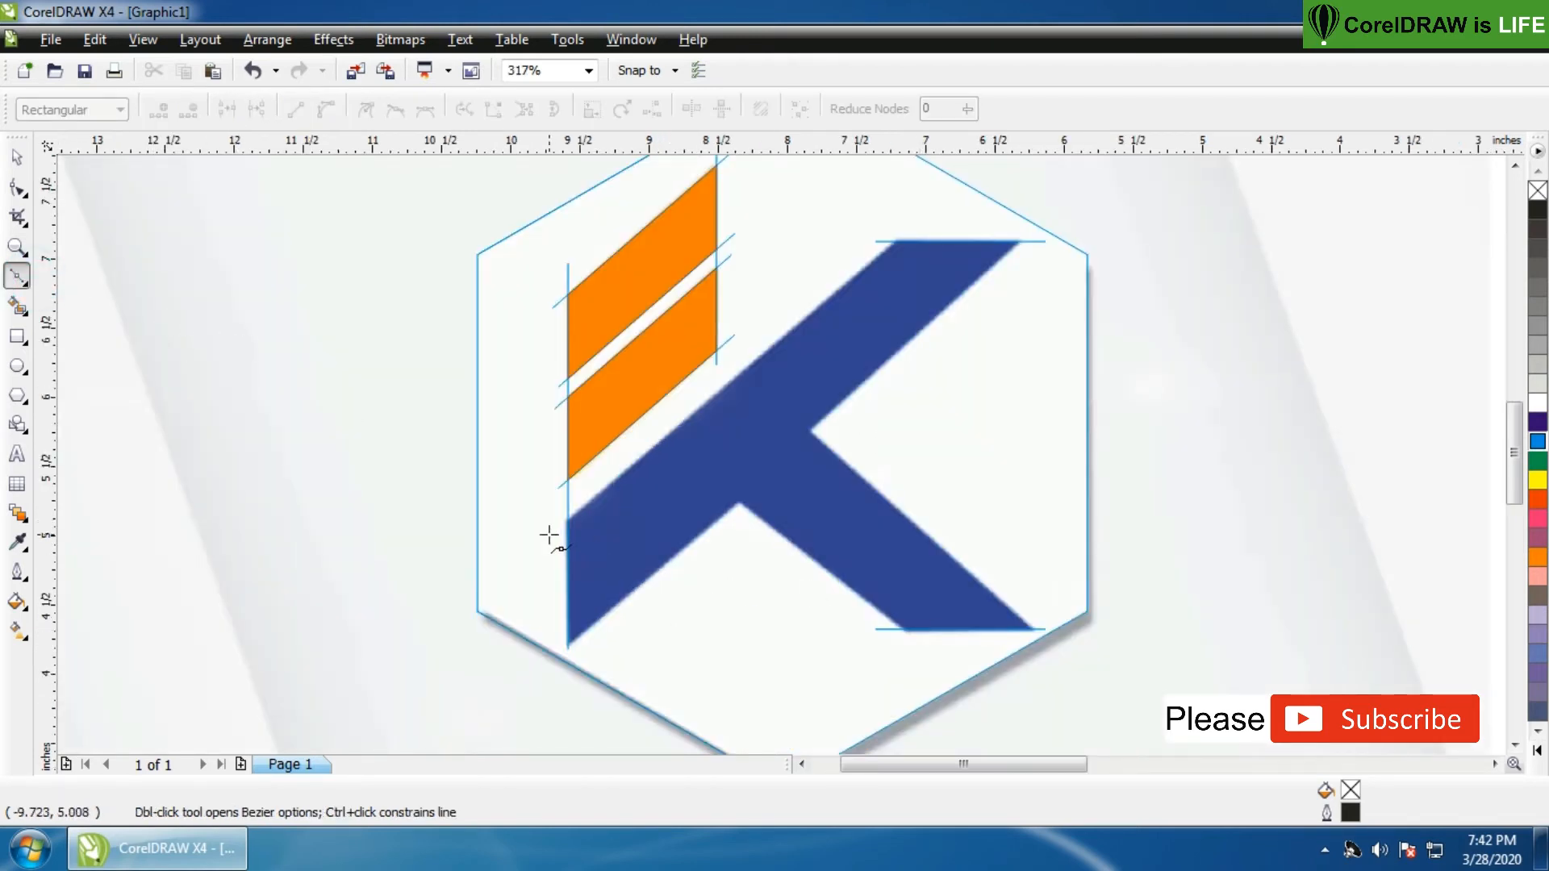
{"action": "left_click", "coordinate": [903, 234]}
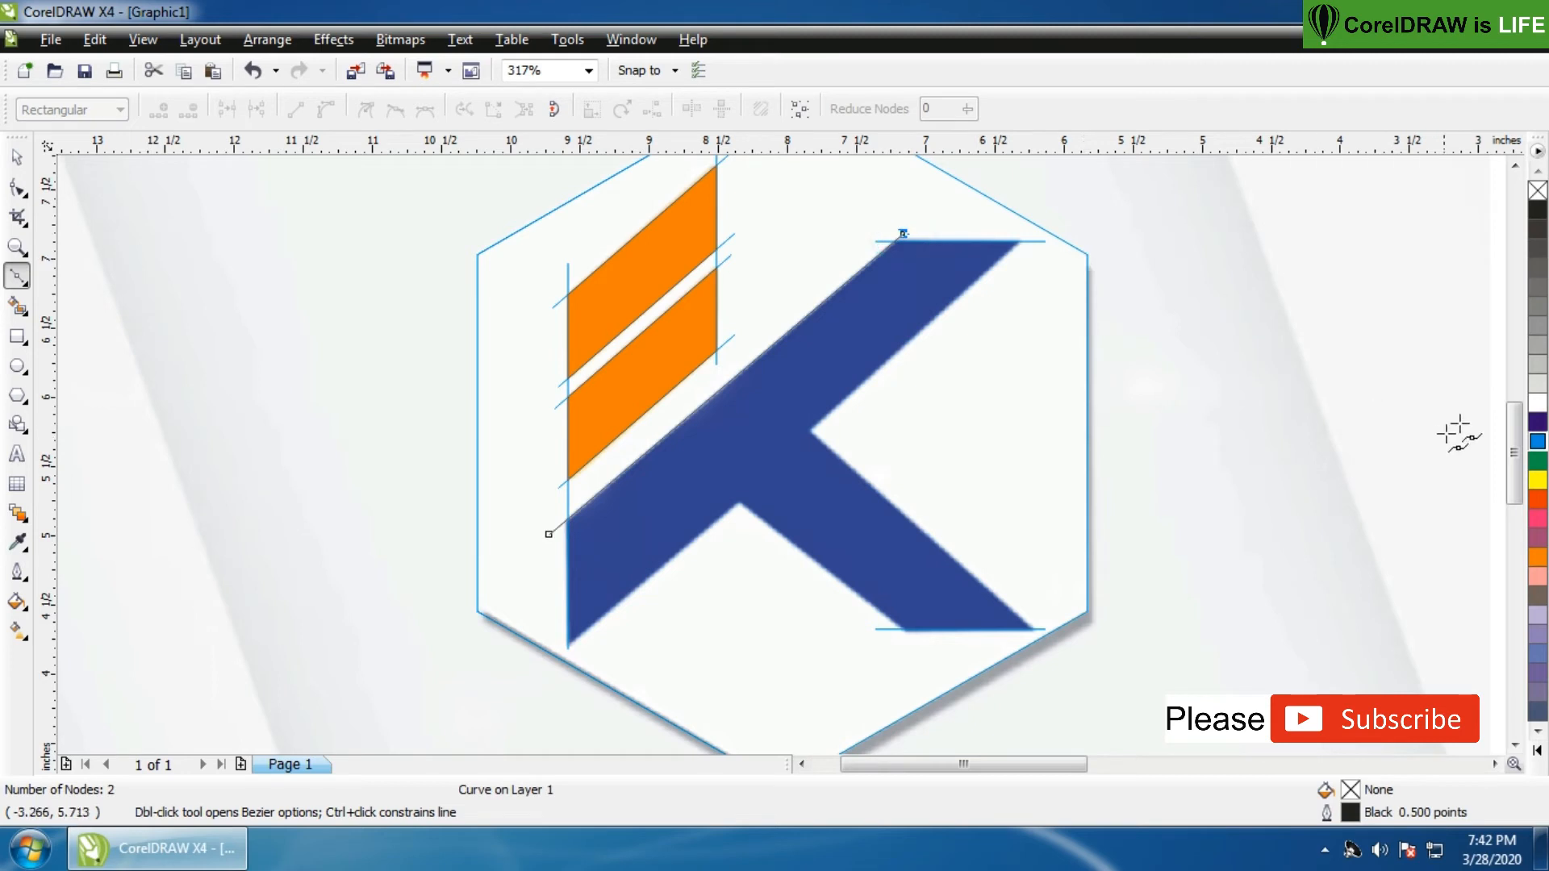
{"action": "right_click", "coordinate": [1537, 441]}
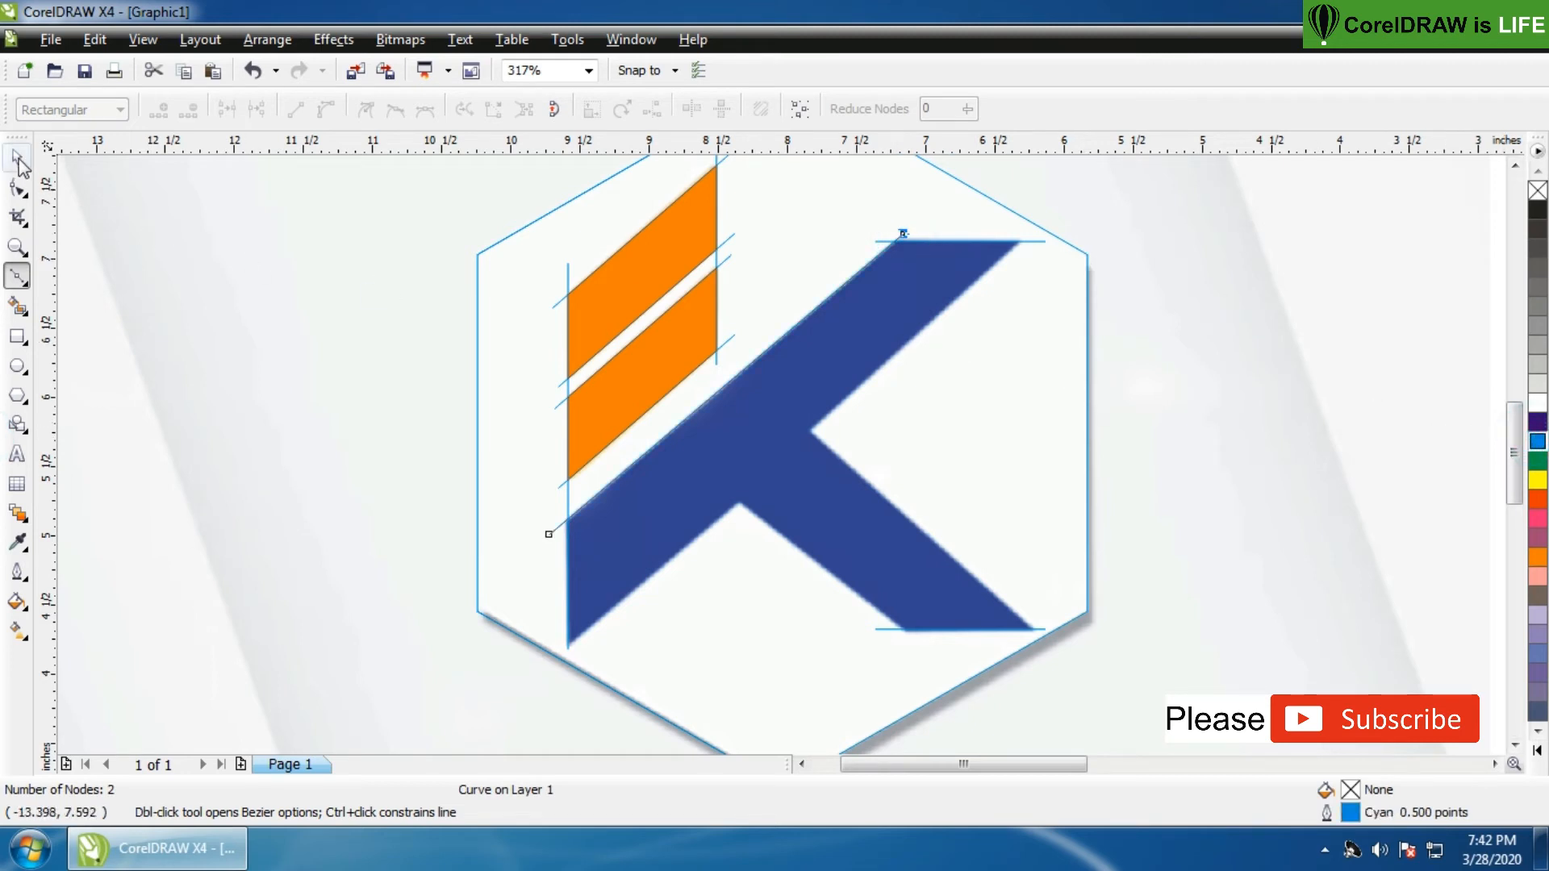
Copy the long diagonal line down onto the slanted lower edge of the K's lower-left stem
{"action": "left_click", "coordinate": [17, 246]}
{"action": "left_click_drag", "start_coordinate": [402, 177], "coordinate": [1073, 635]}
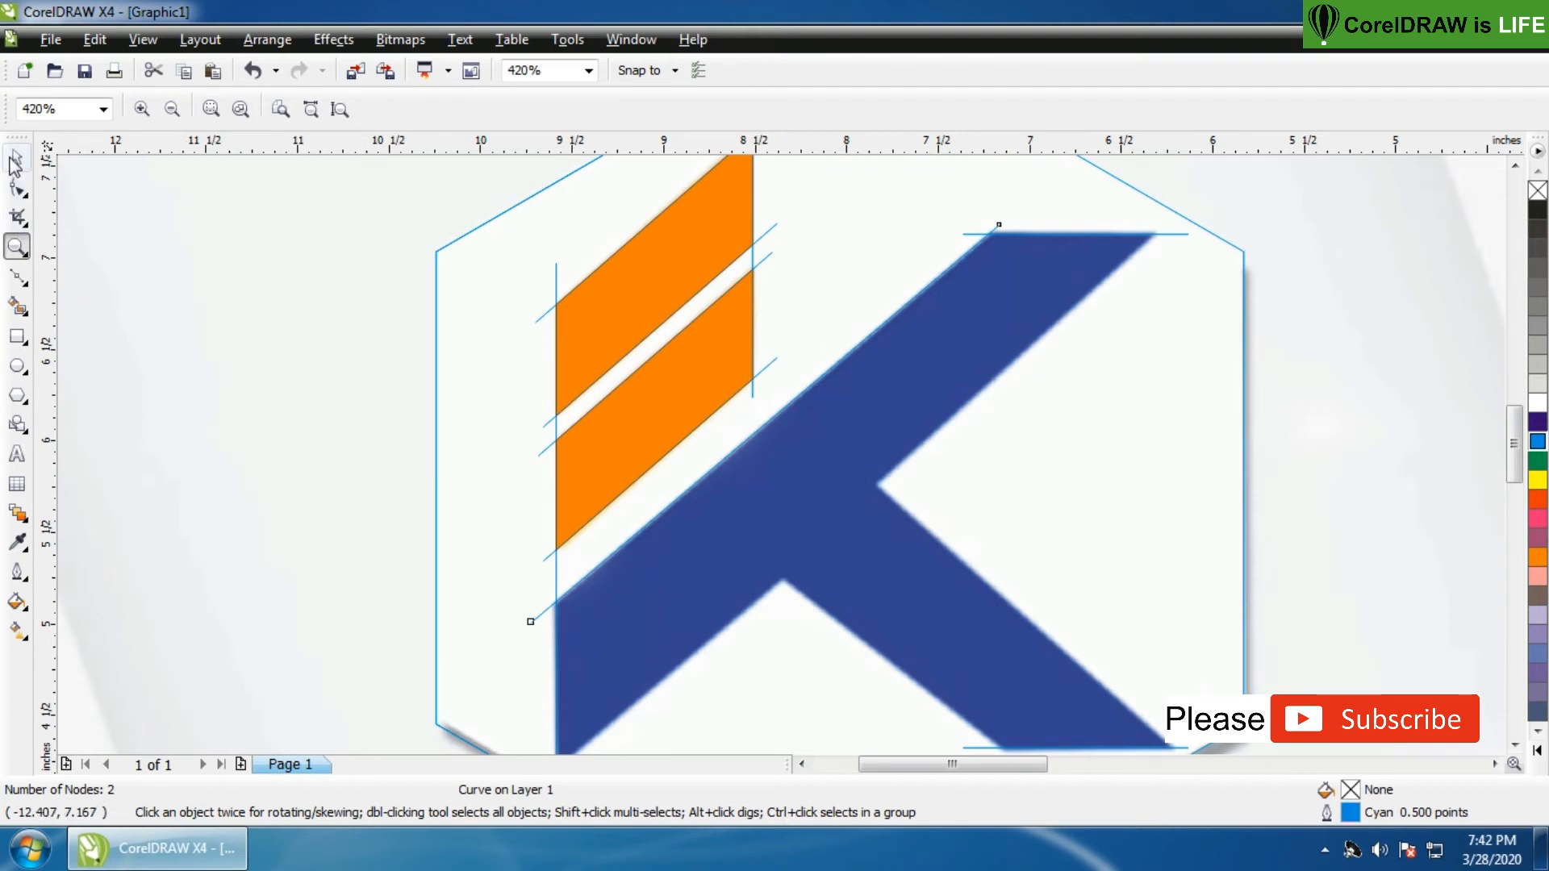
{"action": "left_click", "coordinate": [15, 164]}
{"action": "left_click_drag", "start_coordinate": [761, 428], "coordinate": [764, 593]}
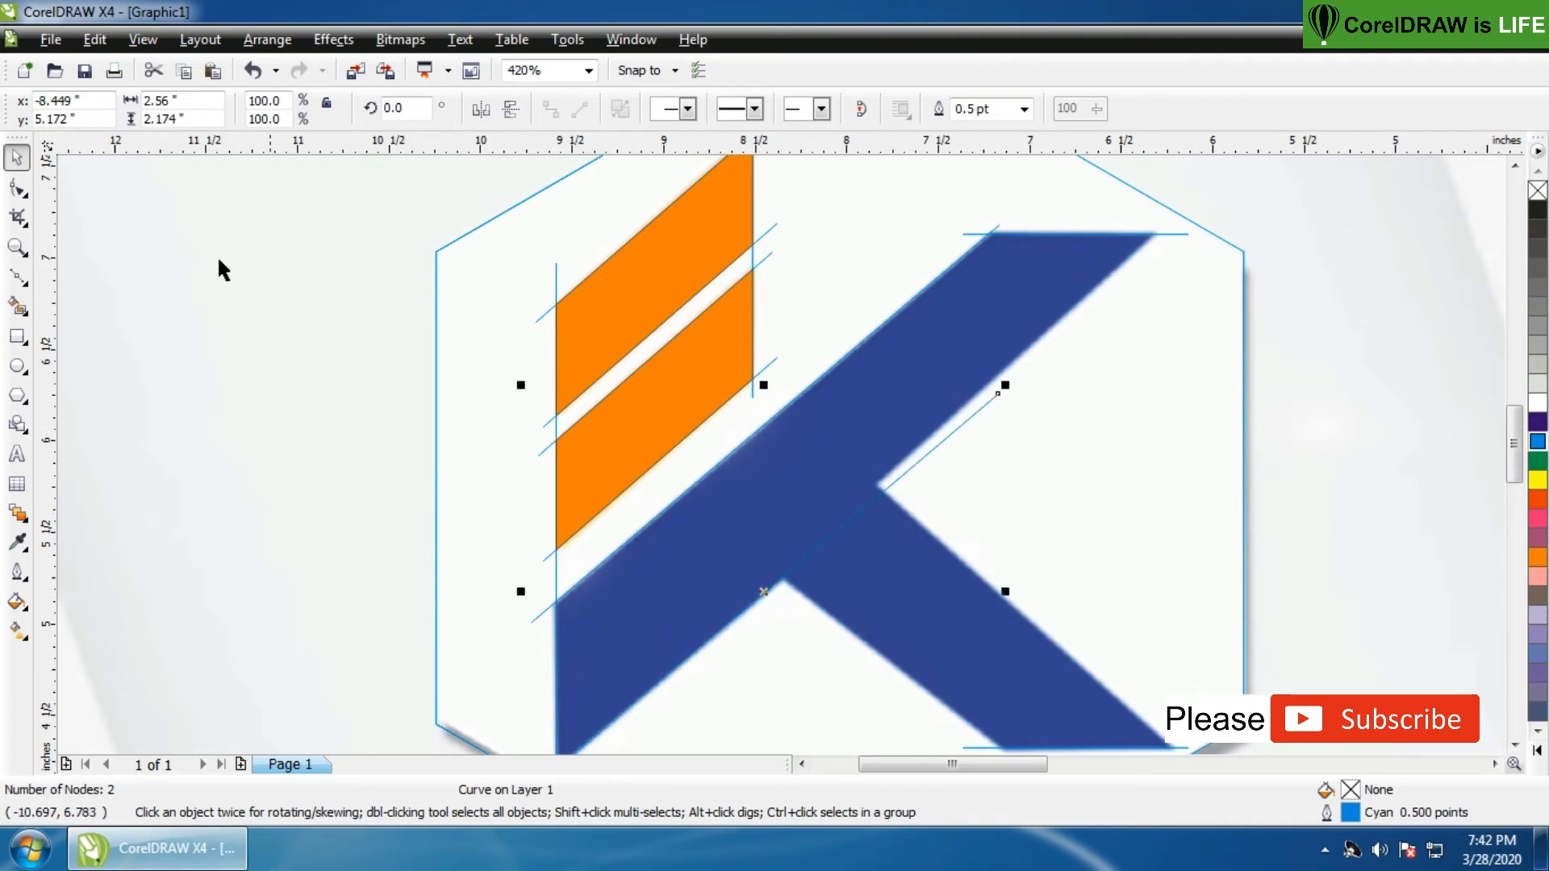
{"action": "left_click", "coordinate": [16, 190]}
{"action": "left_click_drag", "start_coordinate": [999, 393], "coordinate": [1169, 231]}
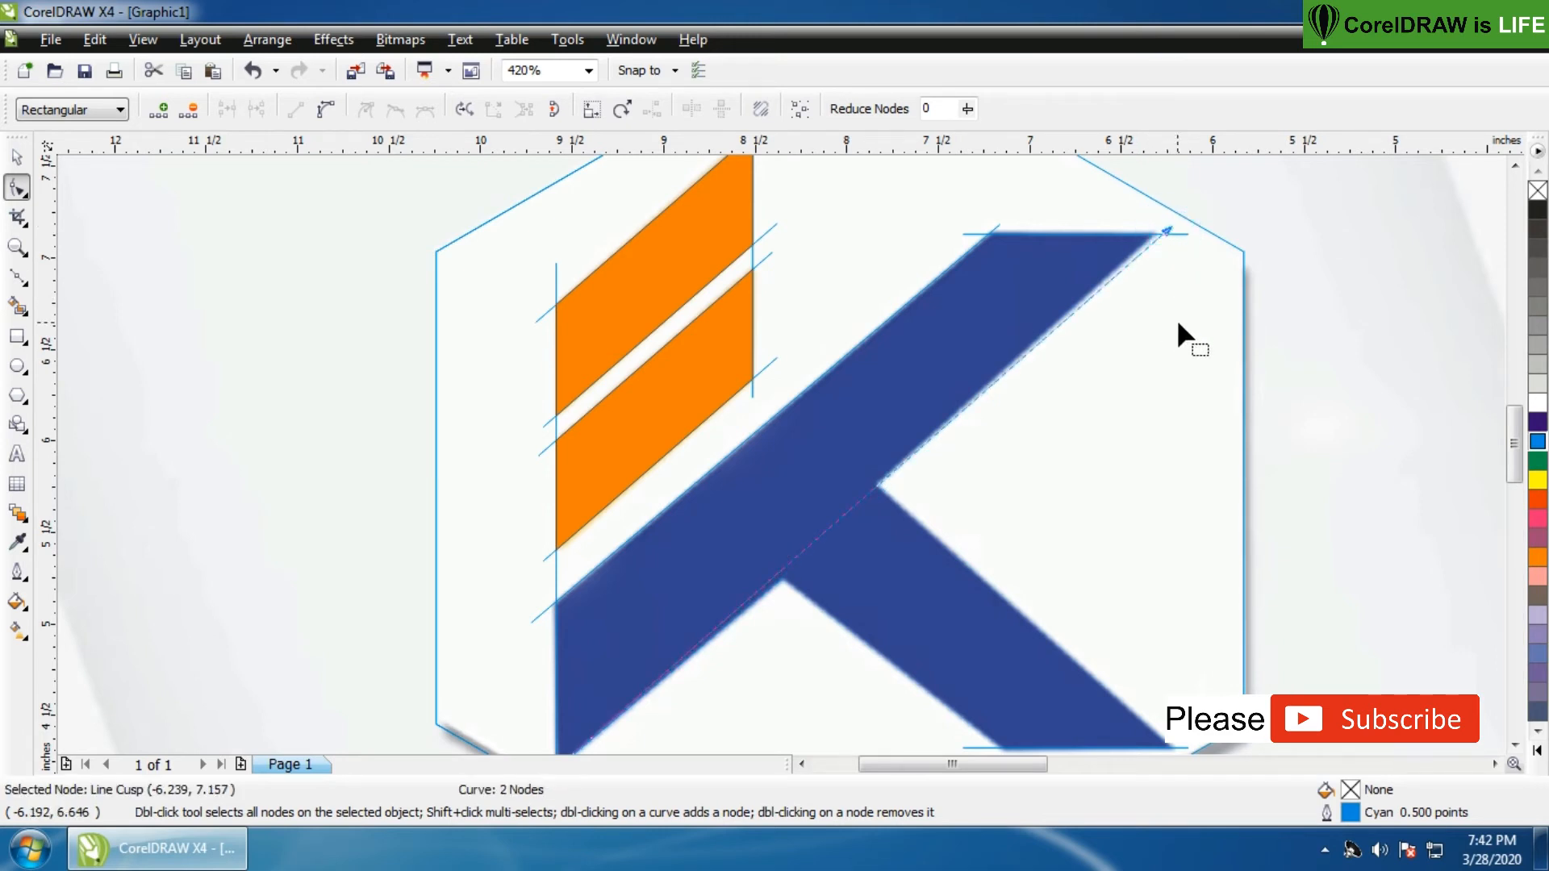
{"action": "key", "text": "ctrl+z"}
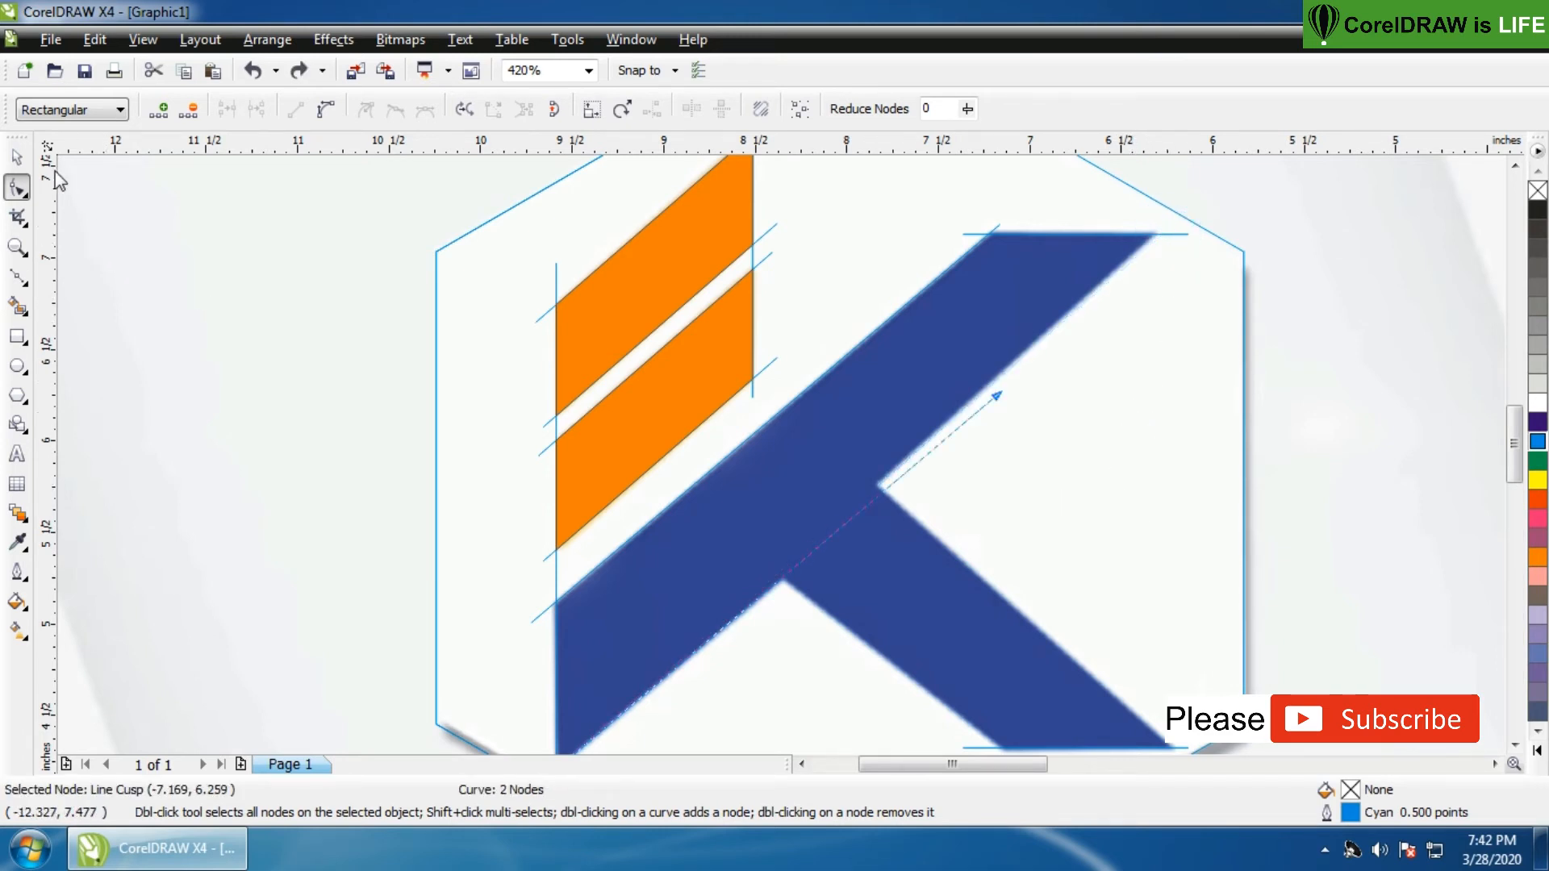
Shorten the copied diagonal line from its upper end so it stops inside the K, about 1.64 inches wide and 1.4 inches high
{"action": "left_click", "coordinate": [16, 157]}
{"action": "key", "text": "F3"}
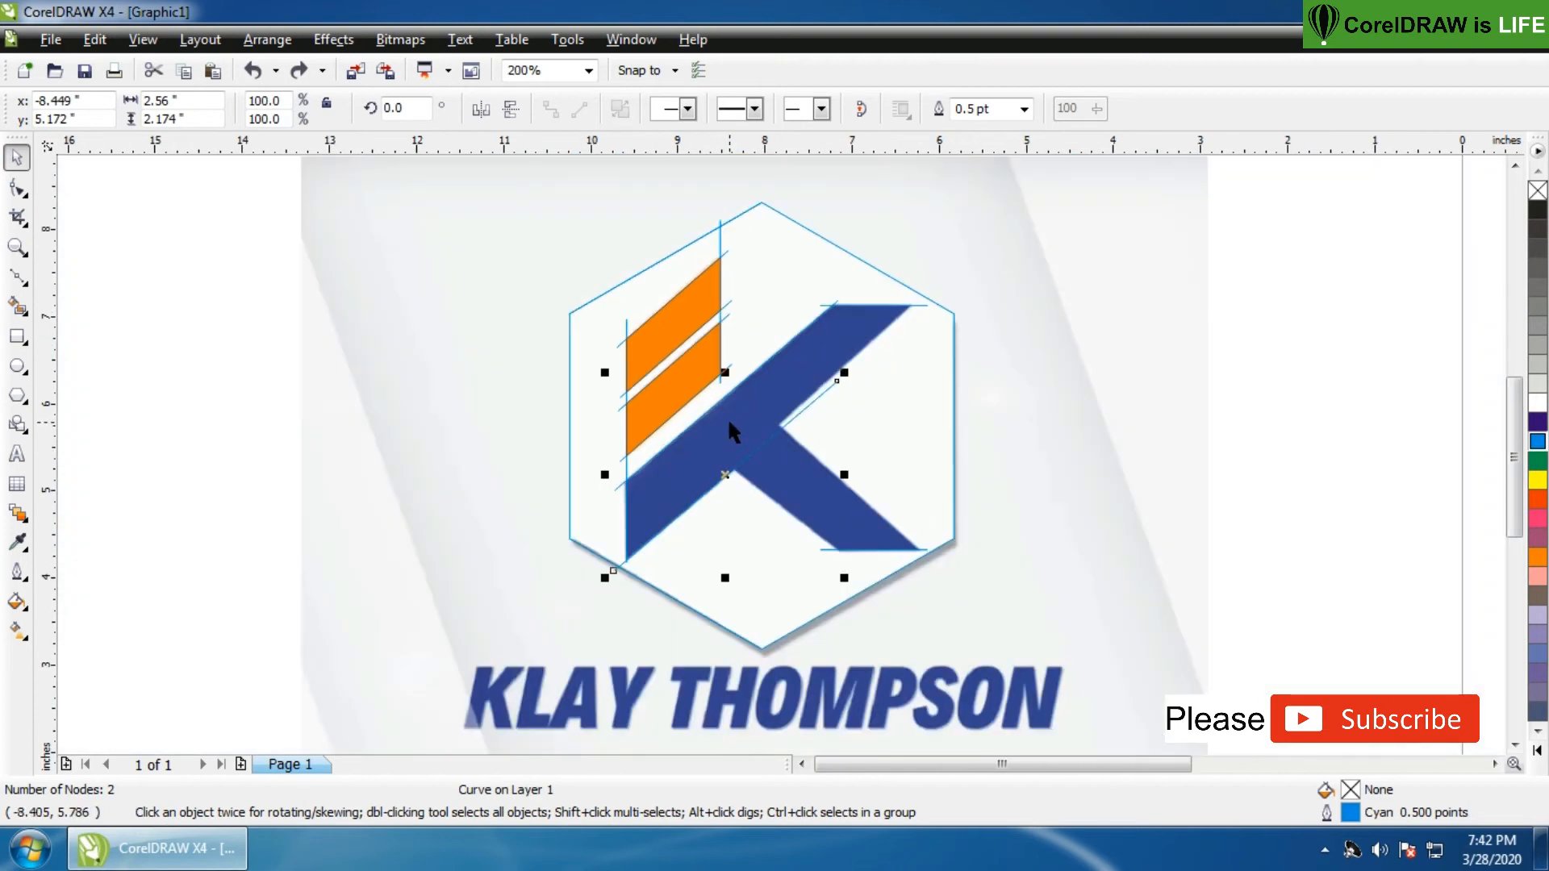
{"action": "key", "text": "z"}
{"action": "left_click_drag", "start_coordinate": [530, 252], "coordinate": [1013, 605]}
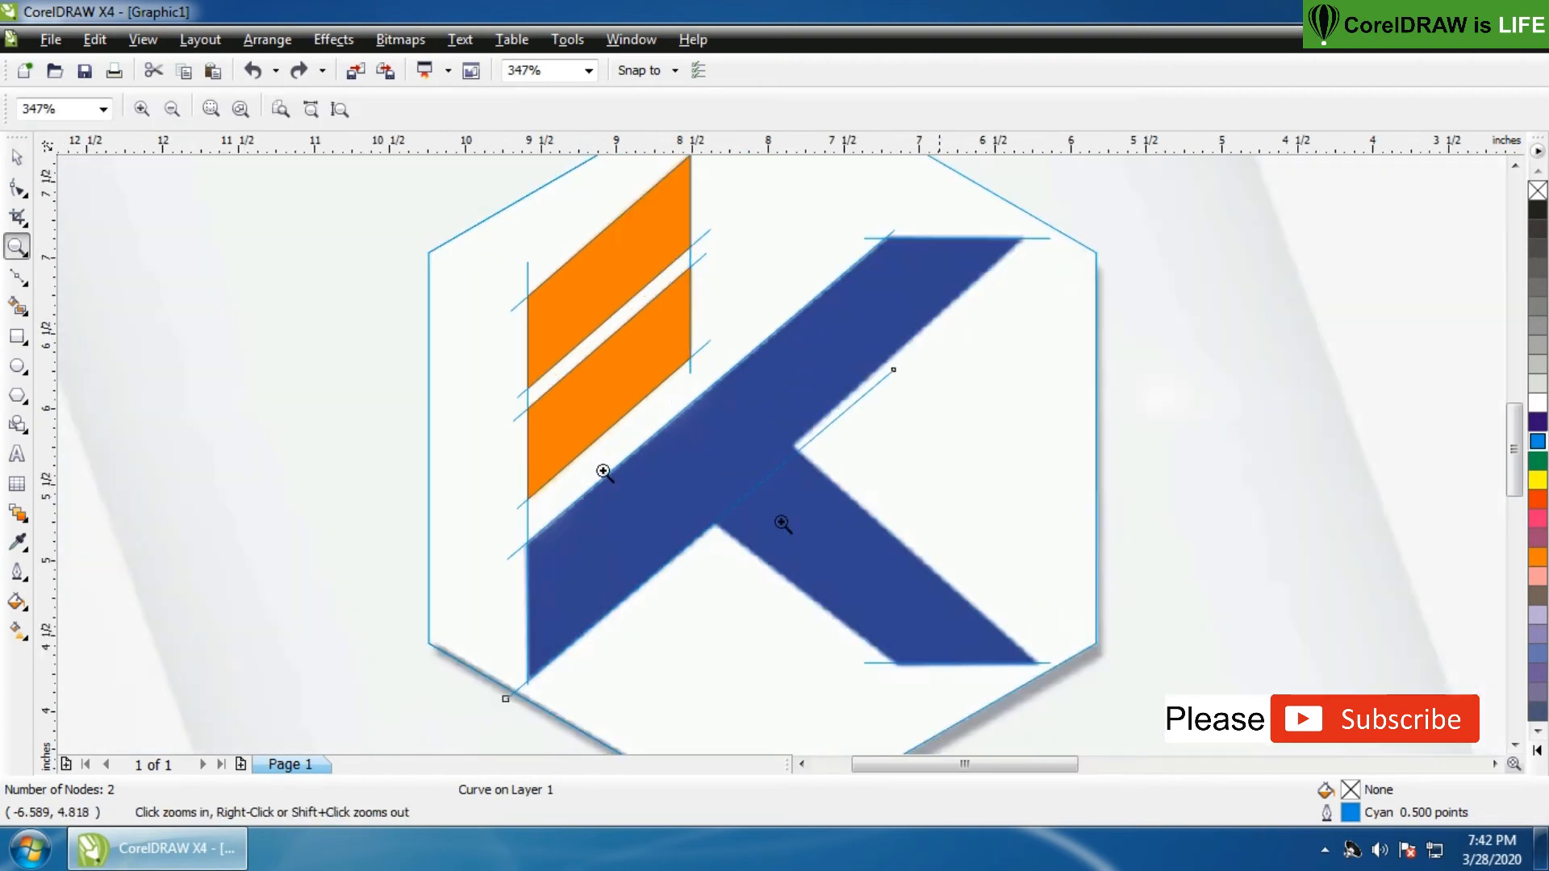
{"action": "left_click", "coordinate": [16, 158]}
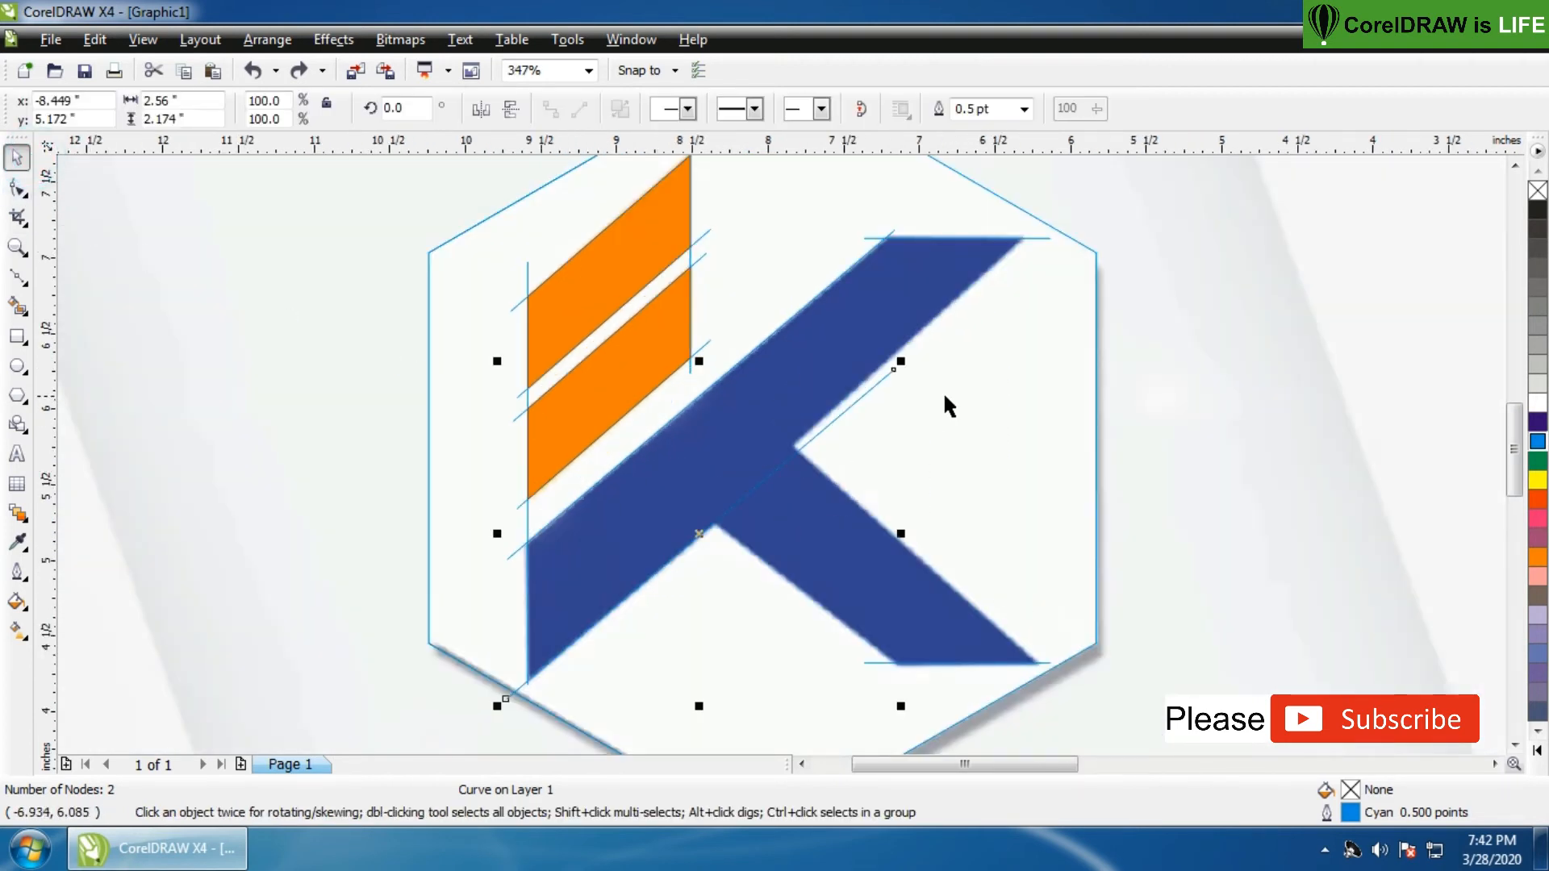
{"action": "left_click", "coordinate": [18, 188]}
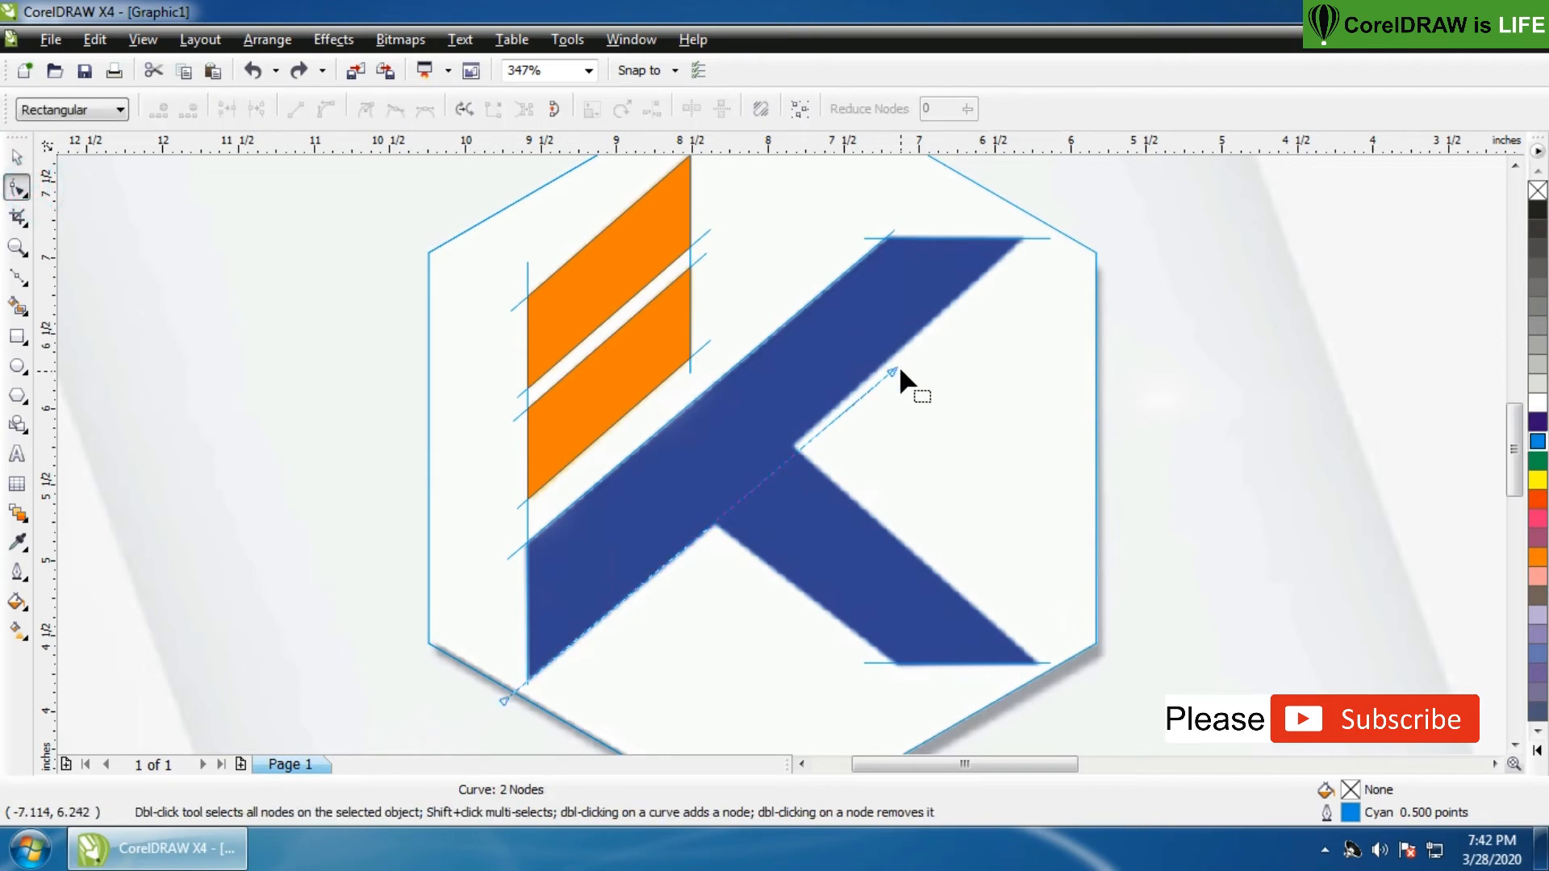
{"action": "left_click", "coordinate": [894, 368]}
{"action": "left_click_drag", "start_coordinate": [894, 368], "coordinate": [756, 488]}
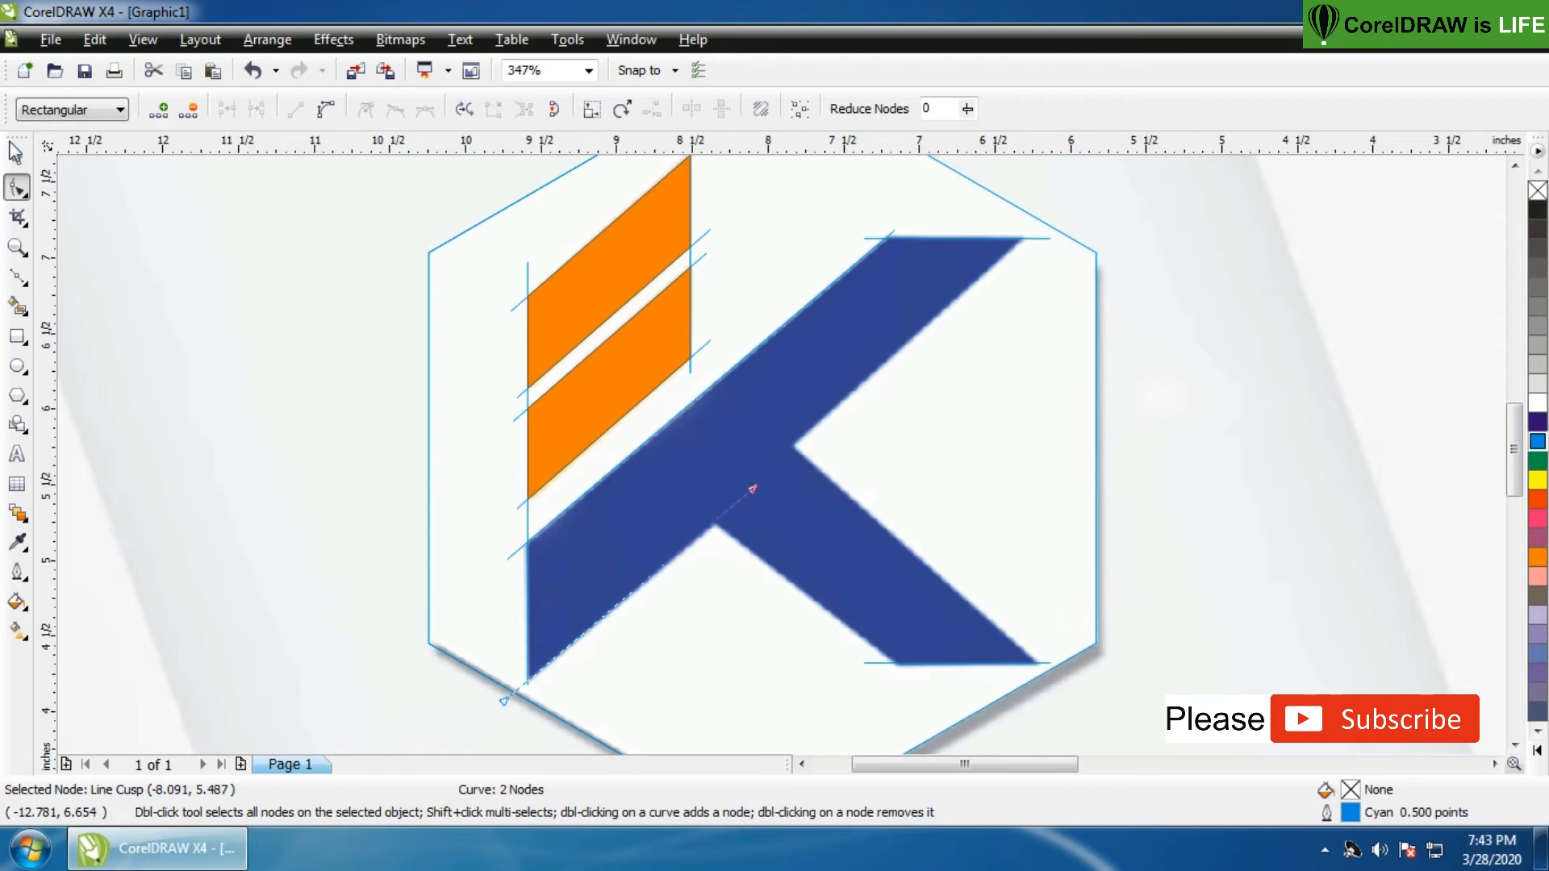
{"action": "left_click", "coordinate": [14, 164]}
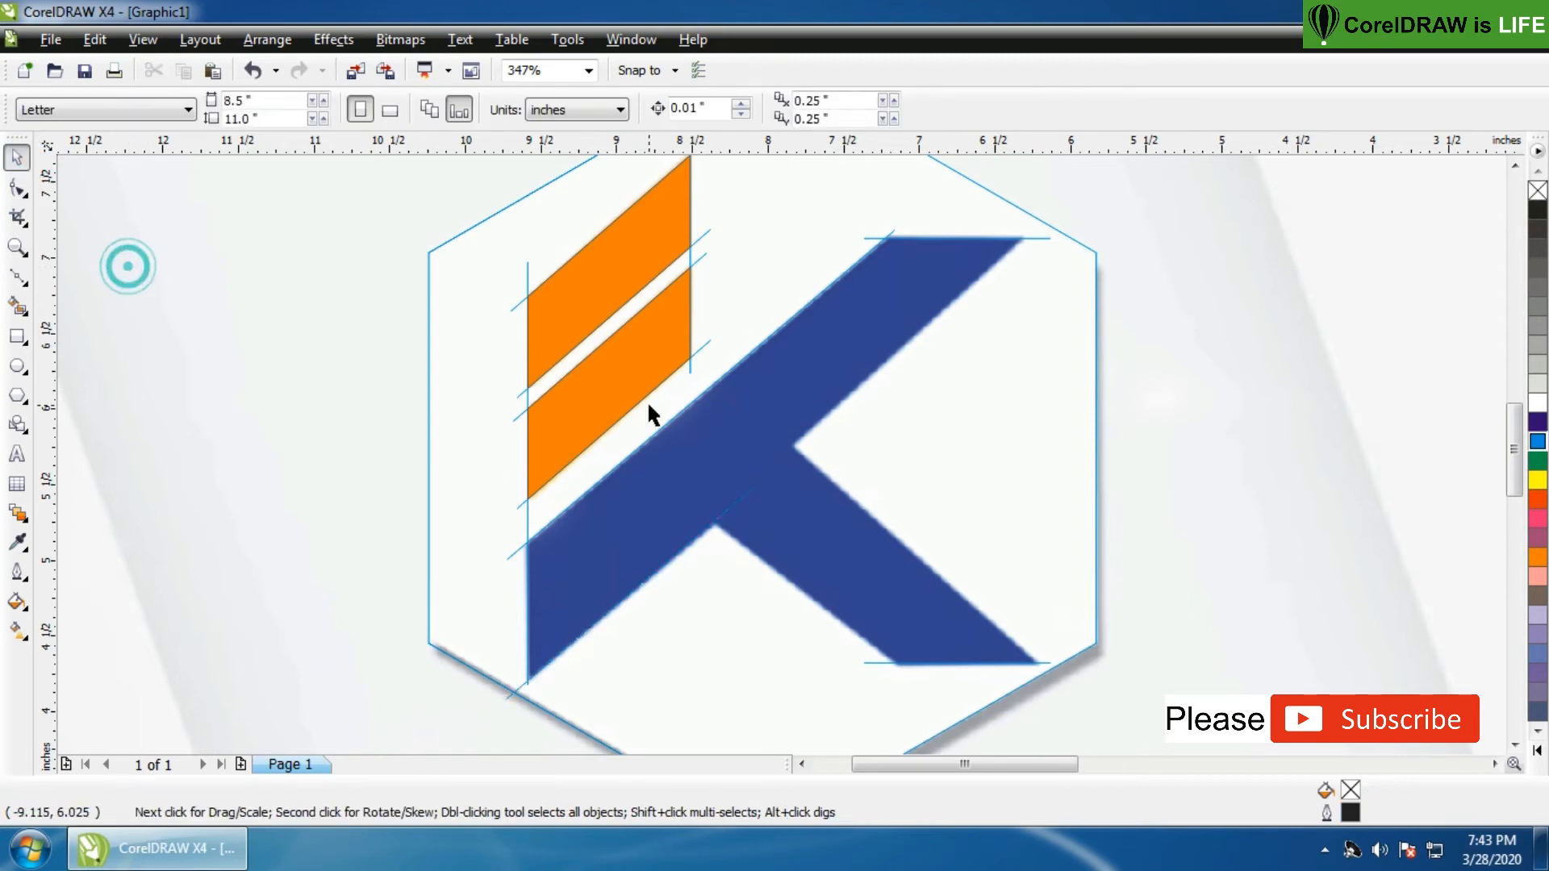
Copy the shortened diagonal line onto the lower edge of the K's upper arm and align its upper end node with that edge
{"action": "left_click", "coordinate": [646, 578]}
{"action": "left_click_drag", "start_coordinate": [639, 586], "coordinate": [910, 341]}
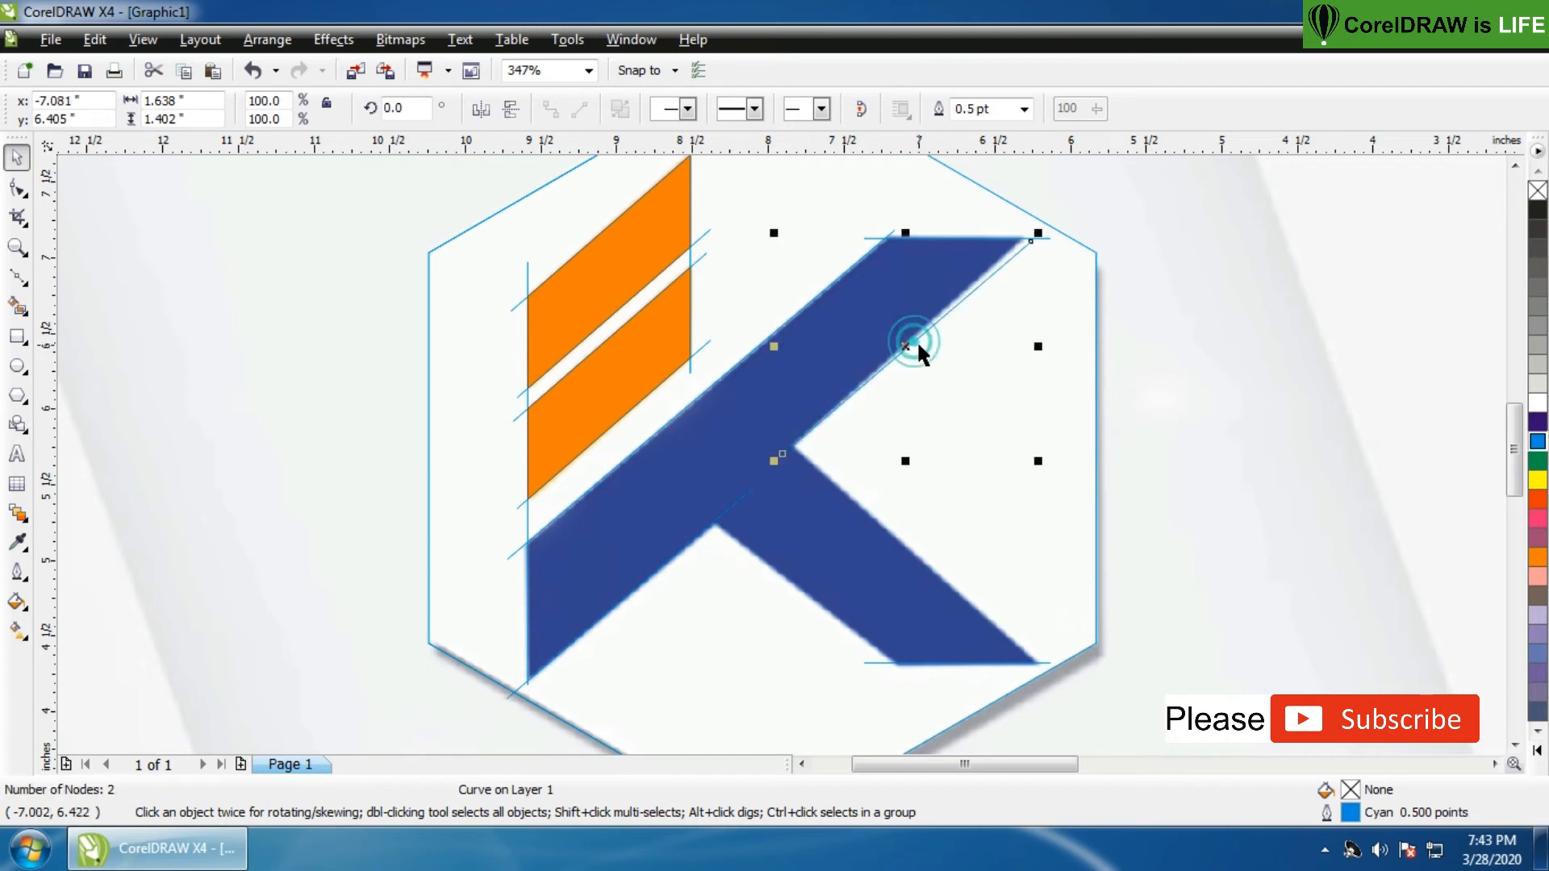
{"action": "left_click", "coordinate": [18, 188]}
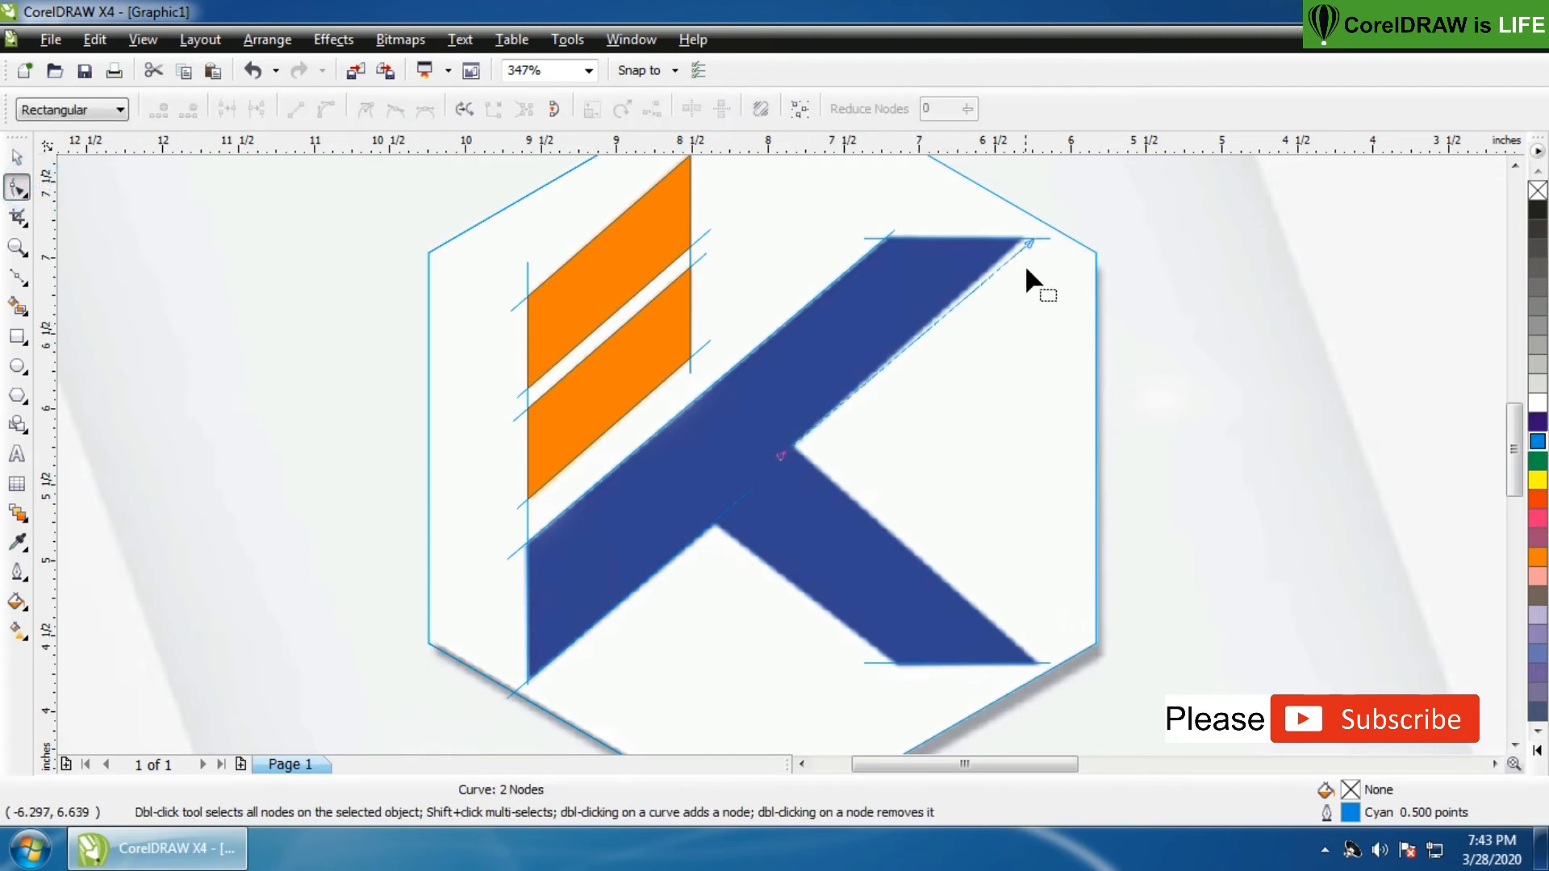
{"action": "left_click_drag", "start_coordinate": [1034, 238], "coordinate": [1033, 230]}
{"action": "left_click", "coordinate": [1003, 389]}
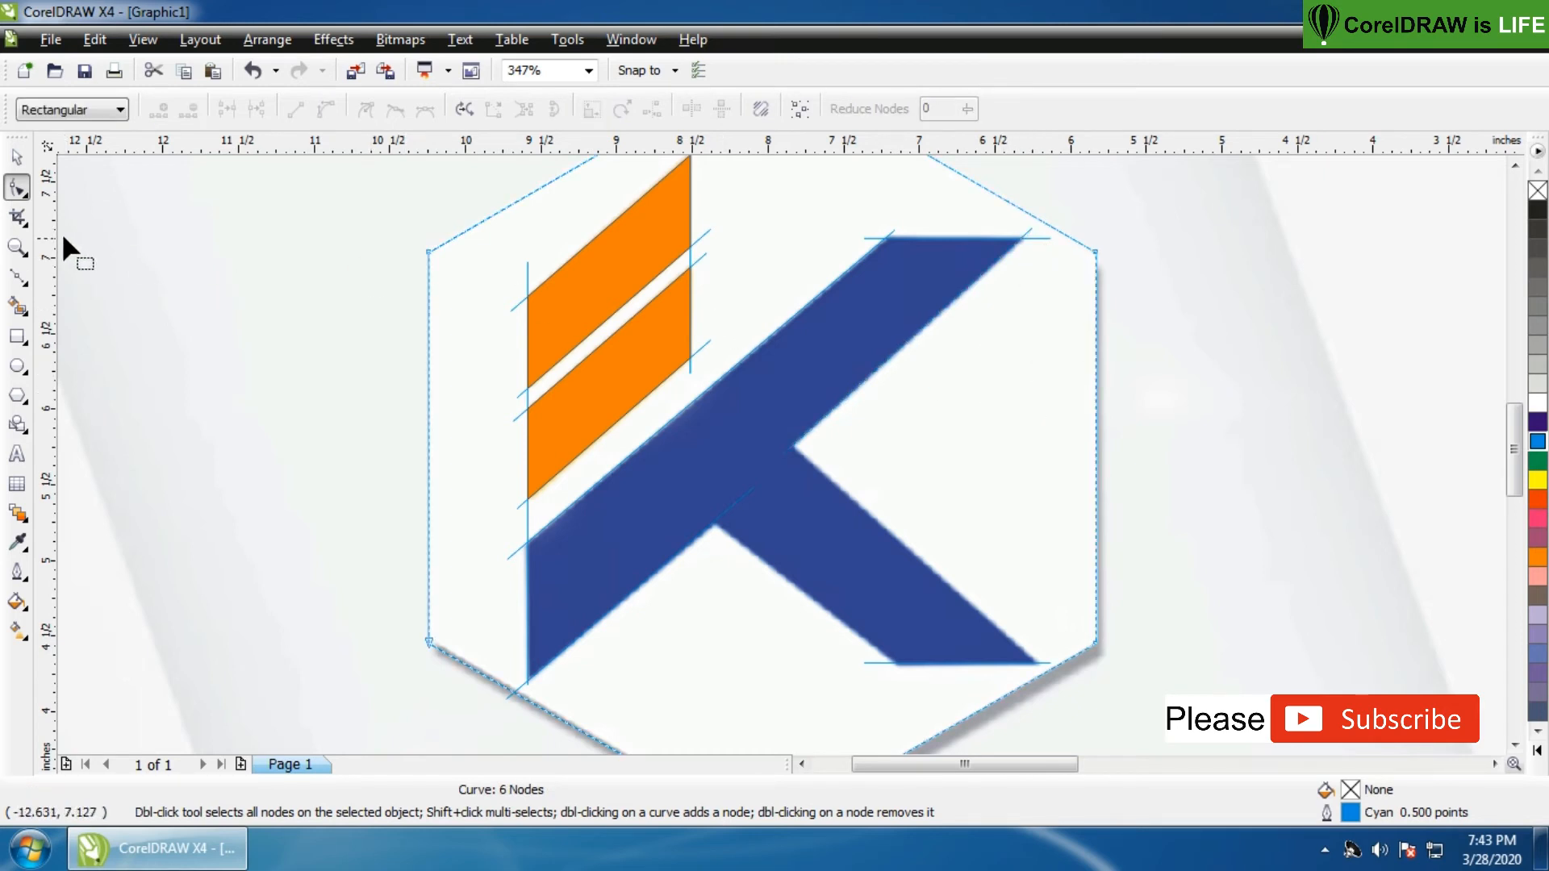
Draw a diagonal cyan line along the lower slanted edge of the K's lower leg and adjust both end nodes to match it
{"action": "left_click", "coordinate": [18, 278]}
{"action": "left_click", "coordinate": [692, 518]}
{"action": "left_click", "coordinate": [904, 677]}
{"action": "right_click", "coordinate": [1538, 441]}
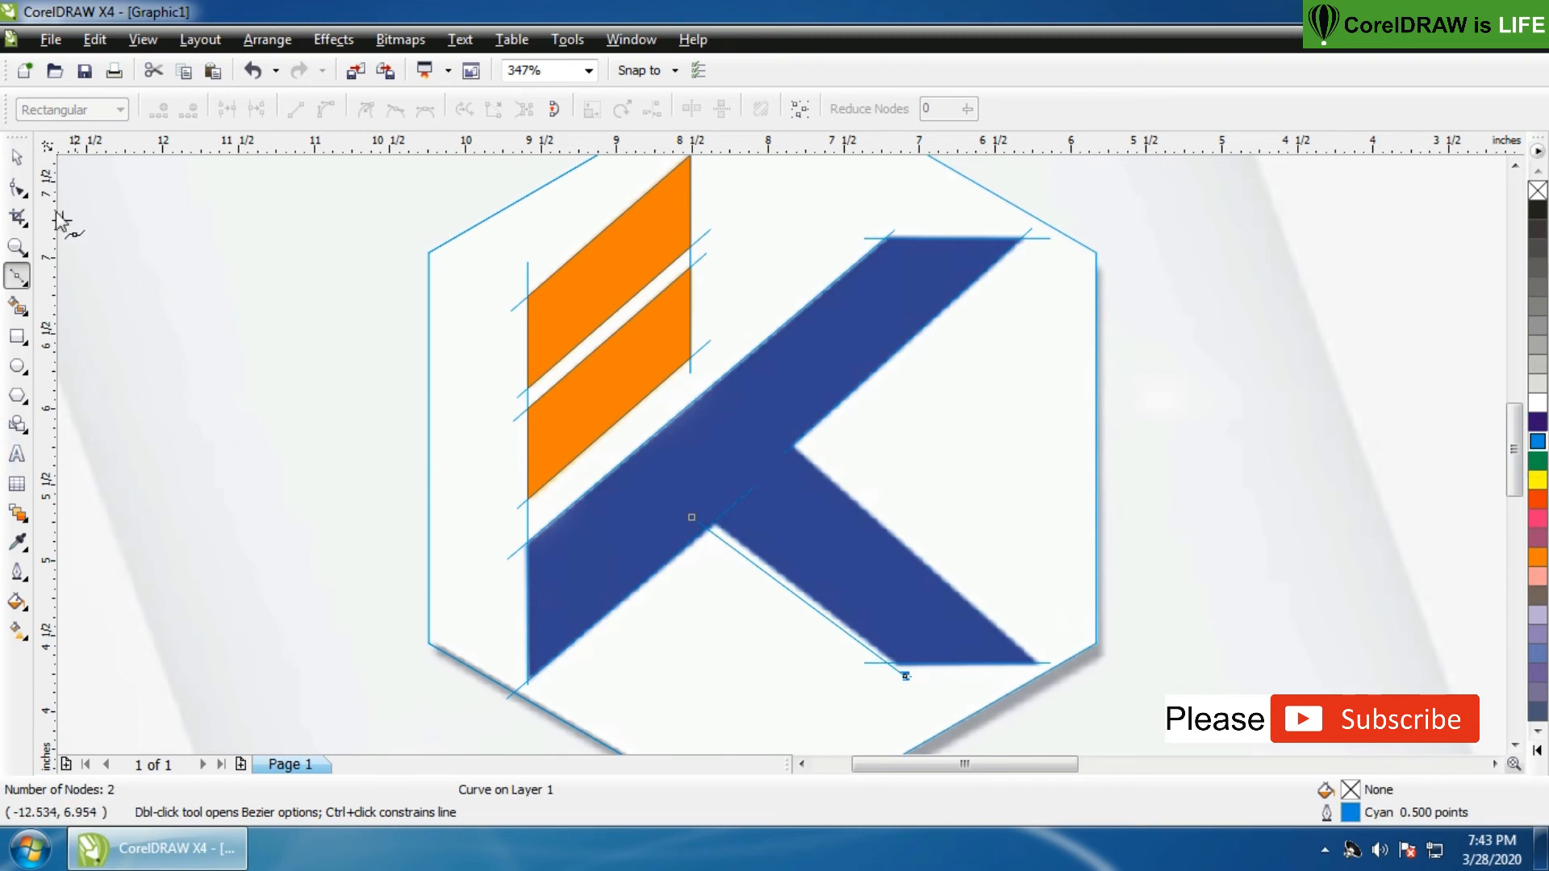
{"action": "left_click", "coordinate": [18, 187]}
{"action": "left_click_drag", "start_coordinate": [692, 517], "coordinate": [701, 513]}
{"action": "left_click_drag", "start_coordinate": [903, 674], "coordinate": [906, 675]}
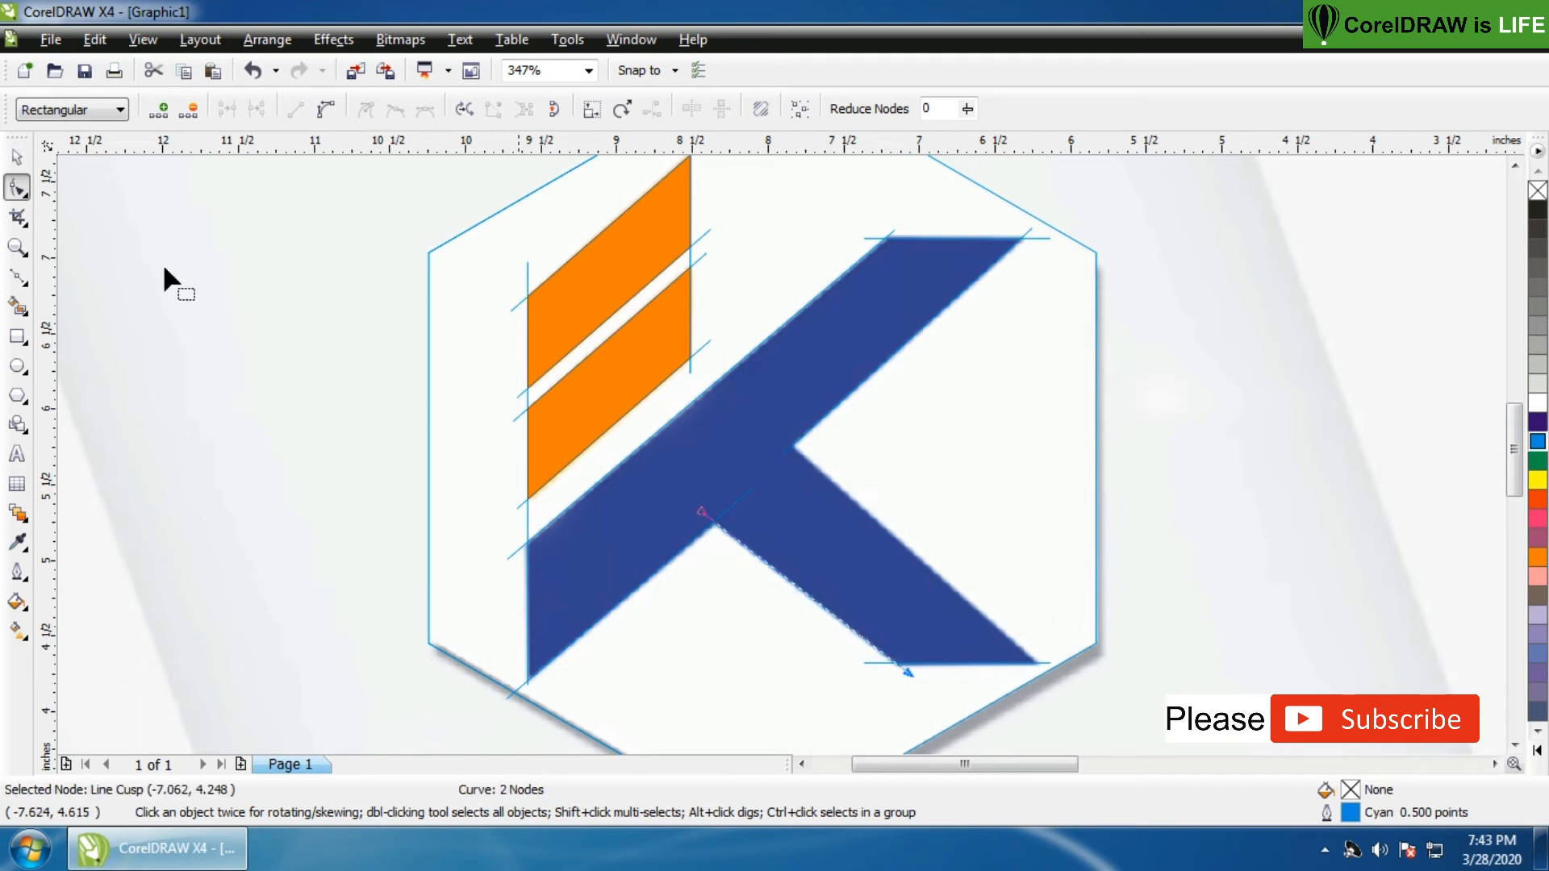
Copy the lower leg's diagonal line onto the leg's upper slanted edge and start editing its nodes
{"action": "left_click", "coordinate": [23, 157]}
{"action": "left_click_drag", "start_coordinate": [806, 595], "coordinate": [861, 500]}
{"action": "left_click", "coordinate": [23, 188]}
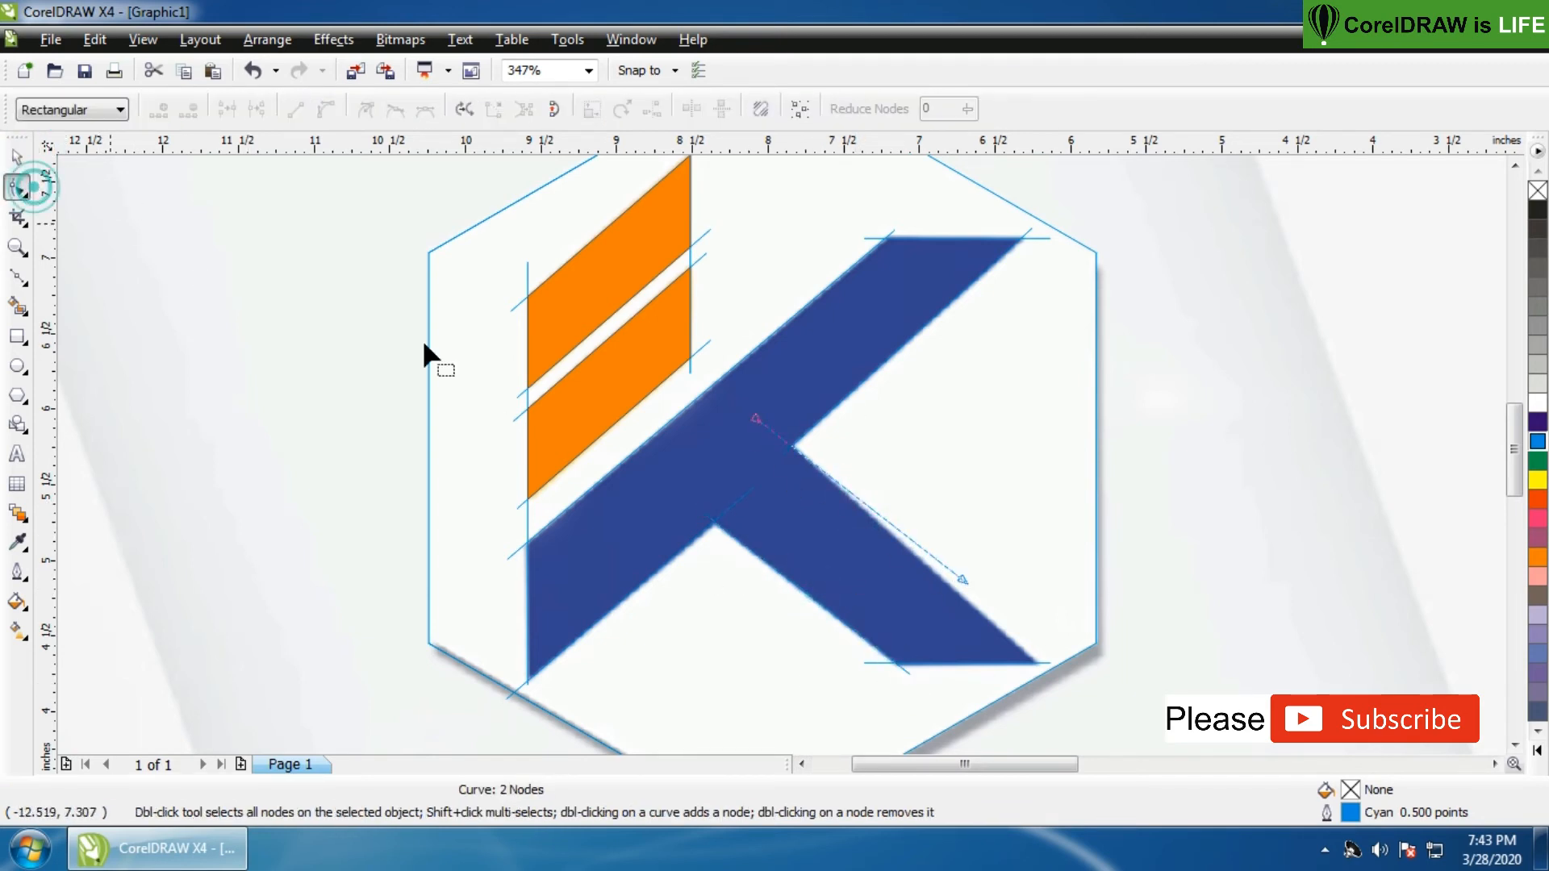